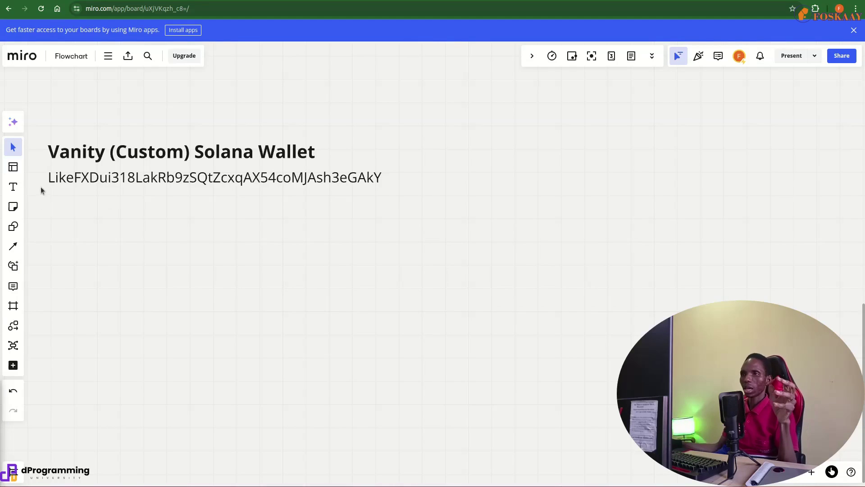
Step: Edit the title to read 'Vanity (Custom/Branded) Solana Wallet Address'
click(58, 180)
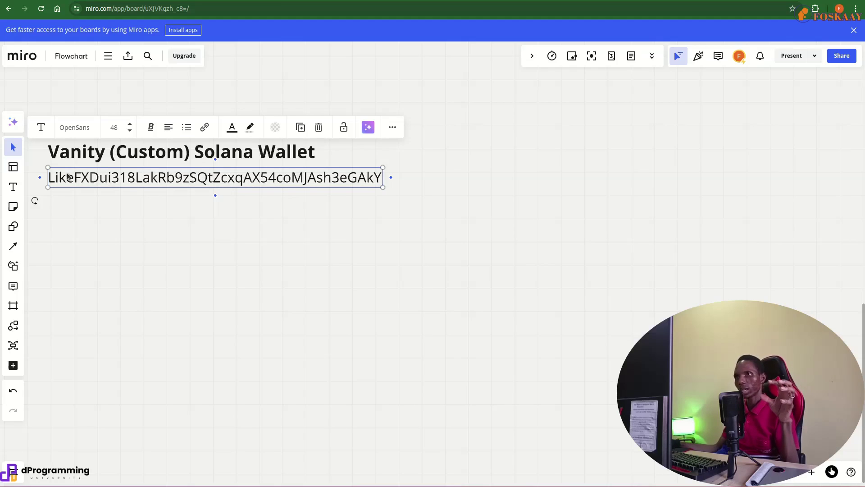
click(93, 197)
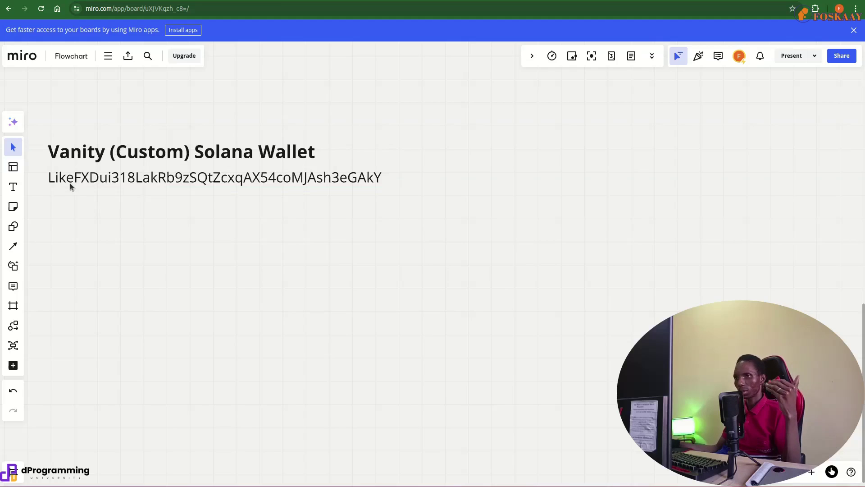
double_click(128, 156)
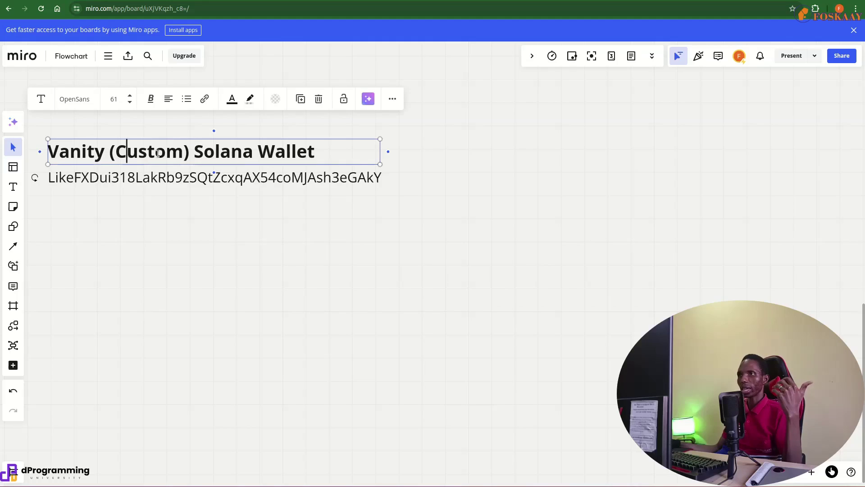
click(183, 150)
text(/Bra)
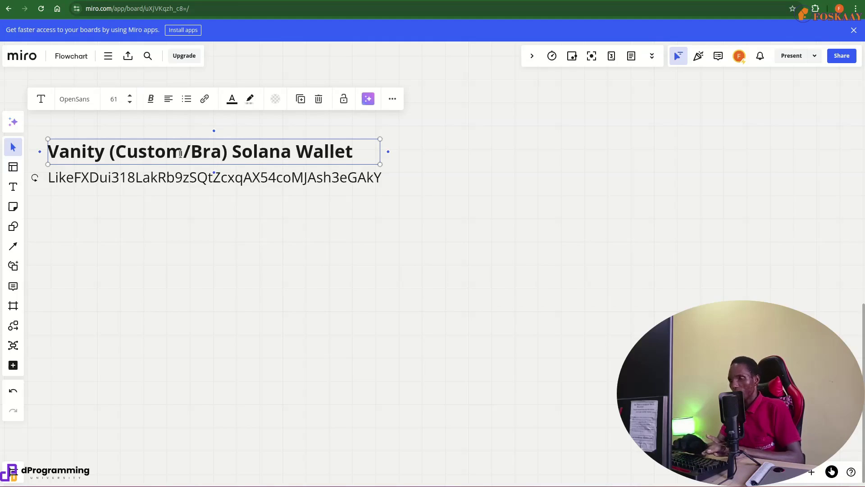
text(nded)
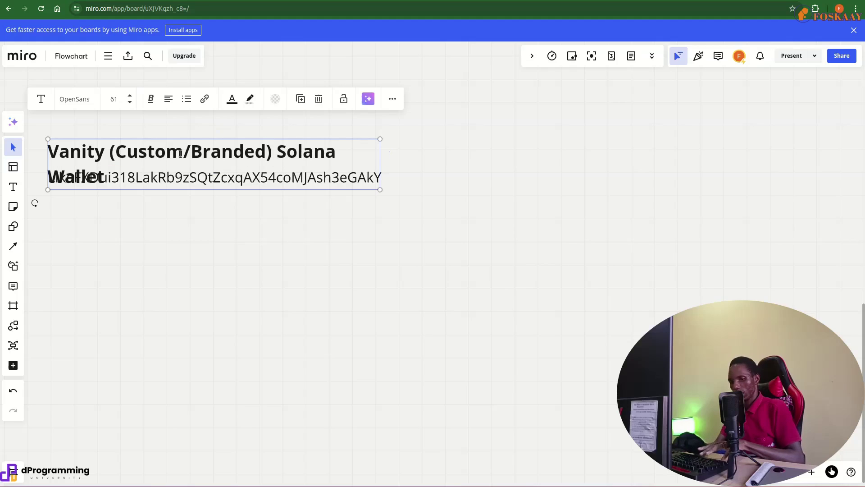
key(ctrl+s)
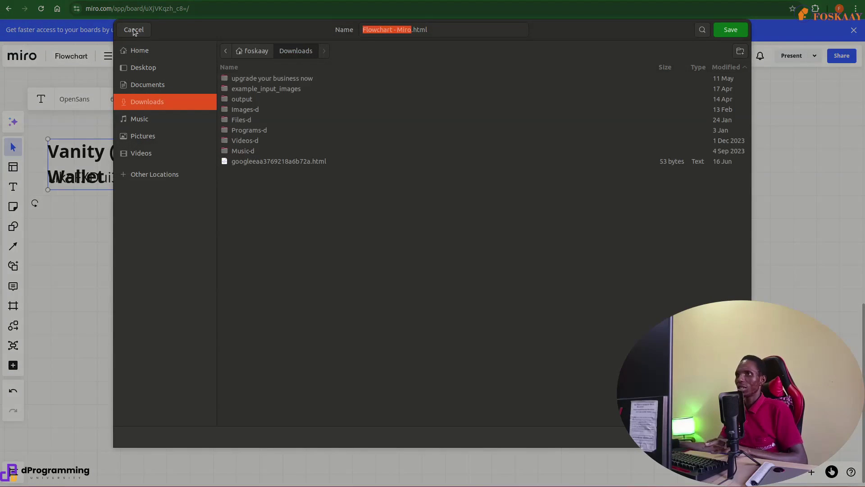
click(133, 31)
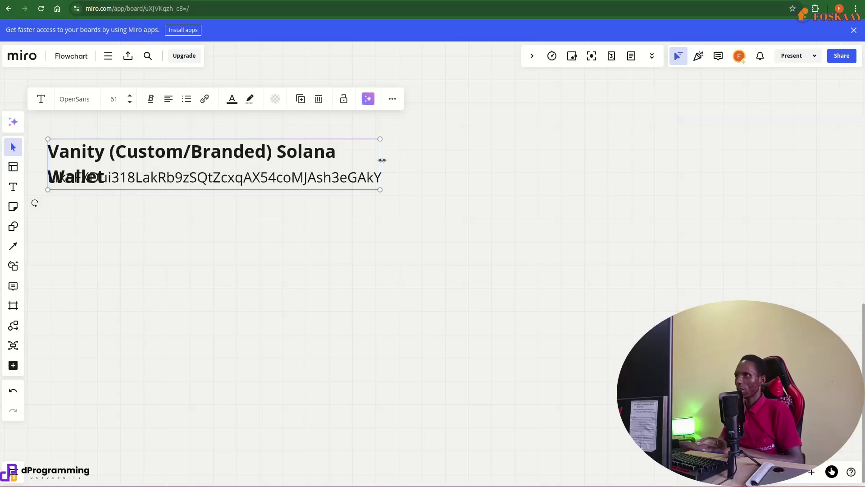
Step: Widen the title box so the full heading fits on one line
drag(382, 161, 465, 161)
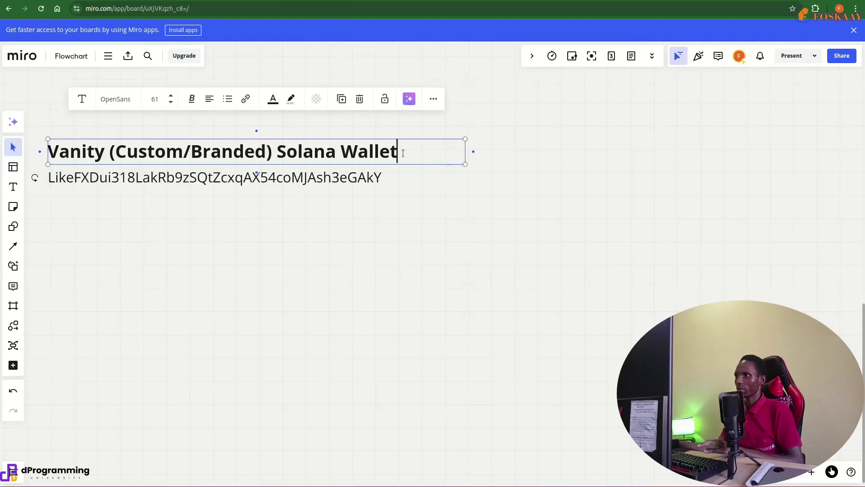
text( Address)
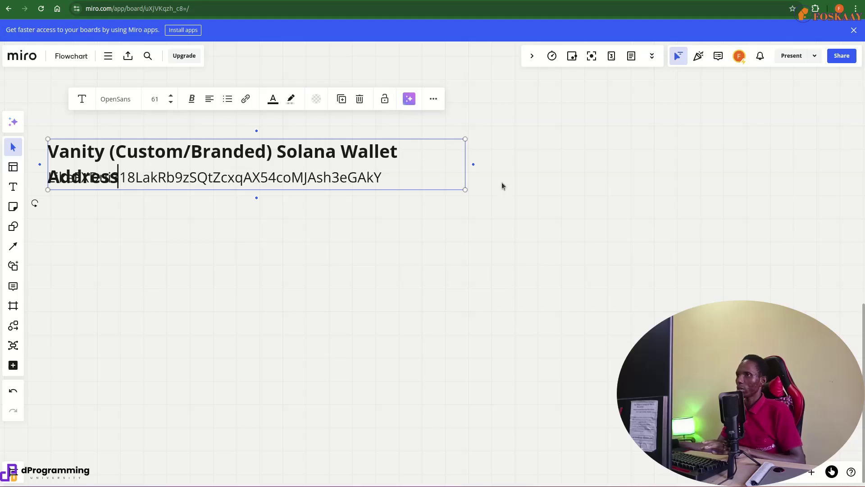
drag(466, 156, 489, 155)
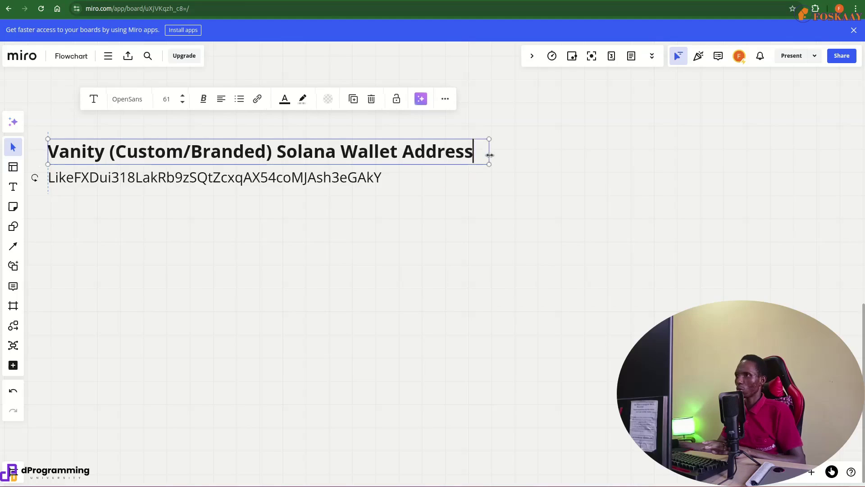
click(397, 190)
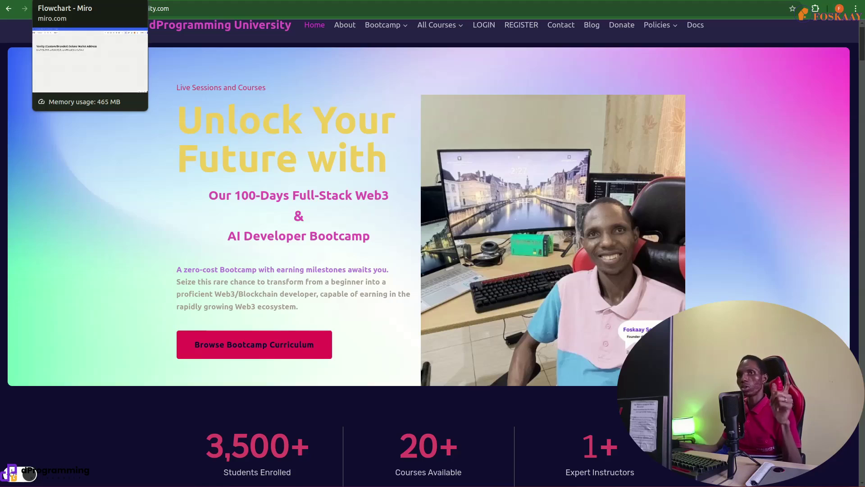
click(88, 8)
click(100, 179)
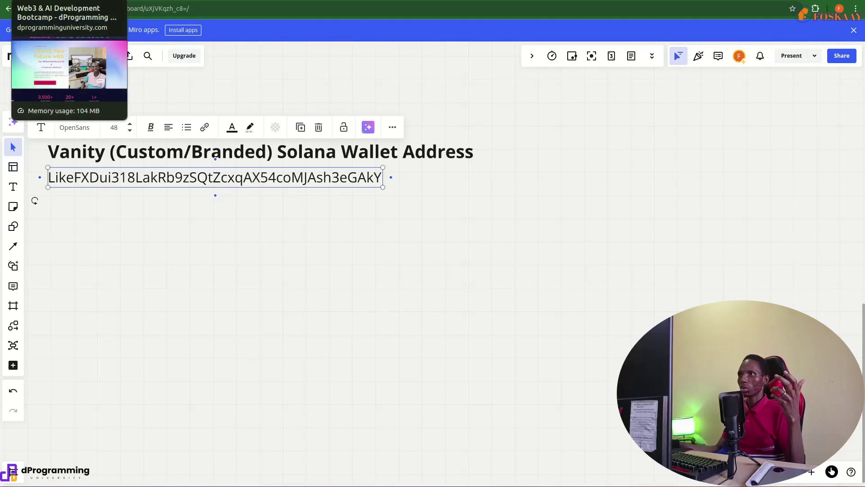
click(66, 8)
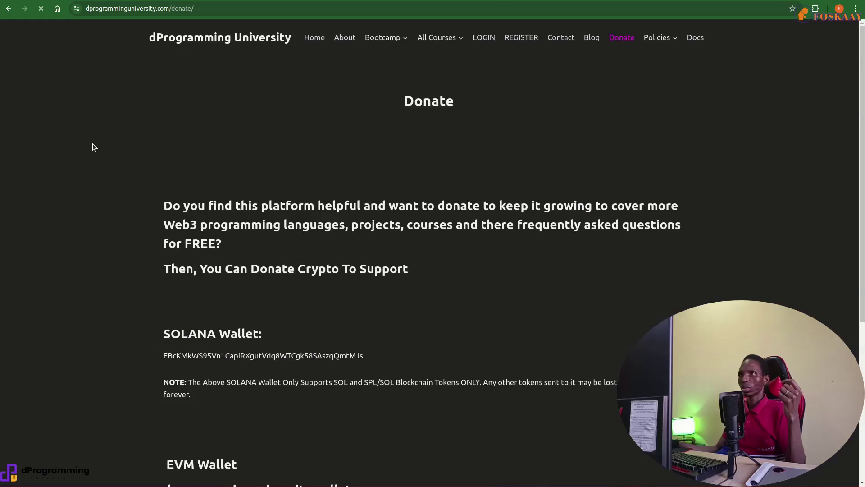
scroll(138, 262, down, 3)
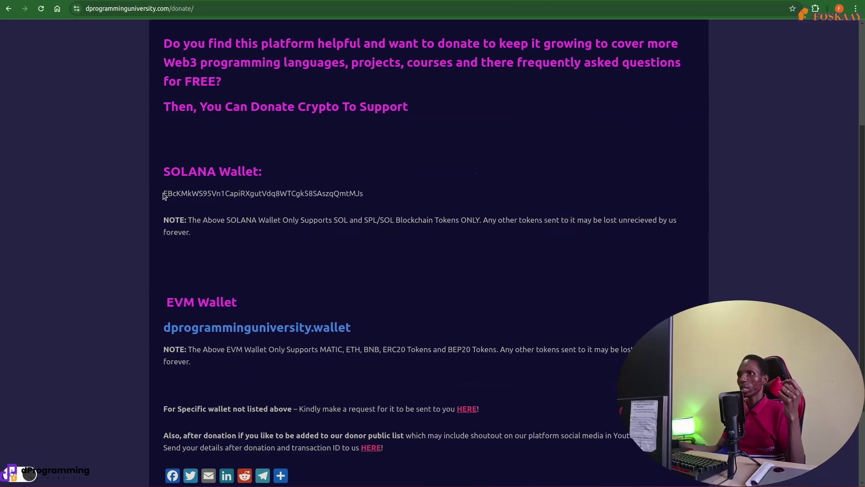
Step: Highlight the whole SOLANA wallet address on the Donate page, then just its opening characters
drag(163, 193, 370, 195)
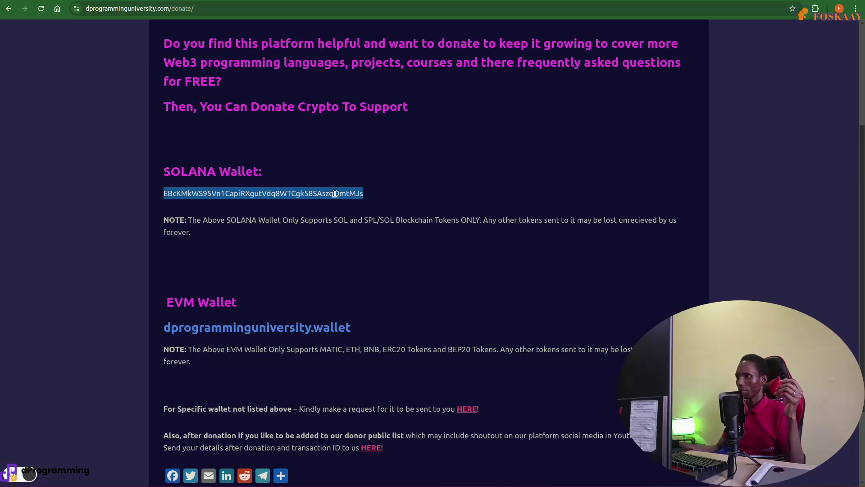
click(164, 195)
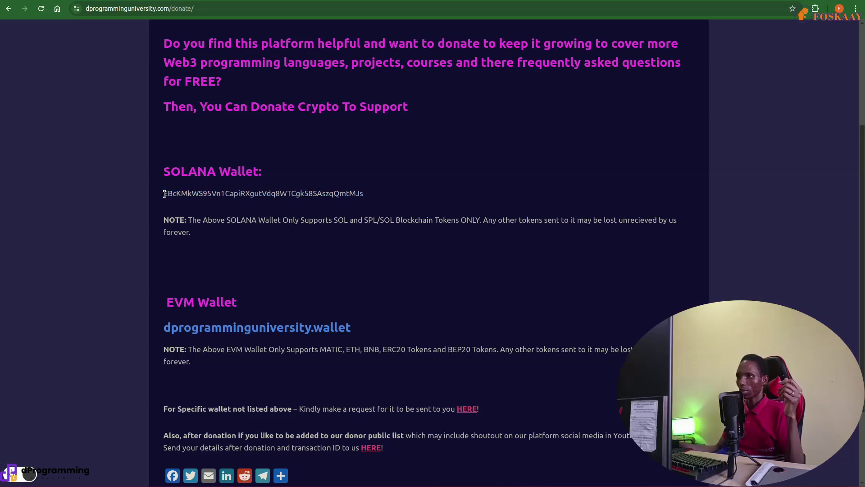
drag(163, 194, 377, 198)
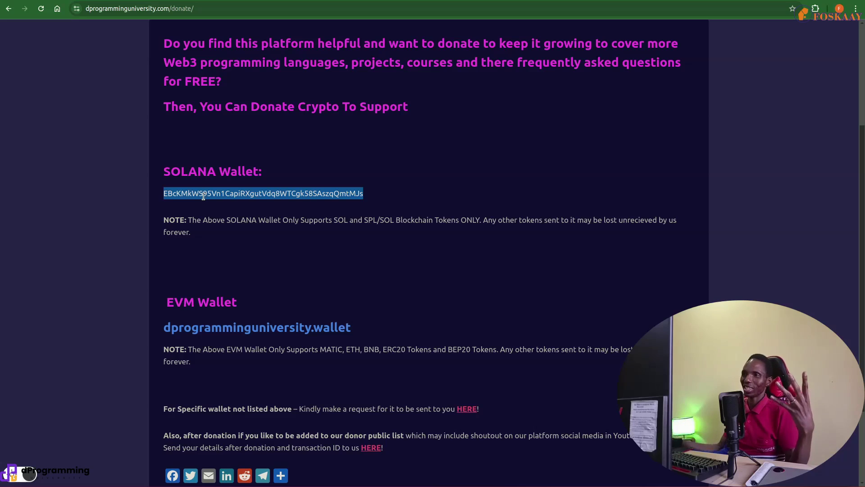
click(164, 192)
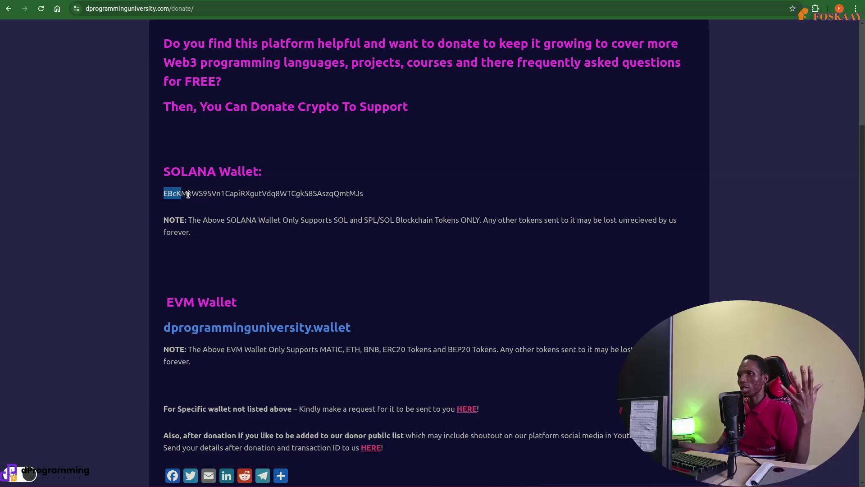
drag(192, 195, 164, 195)
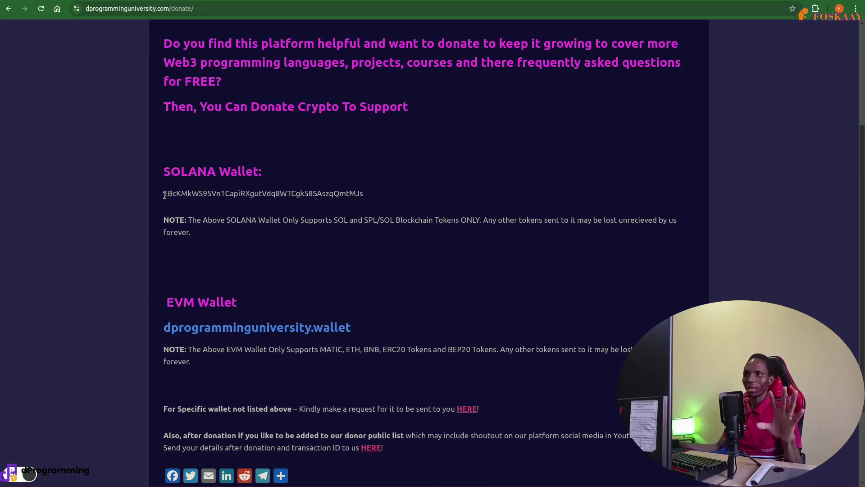
drag(163, 195, 189, 196)
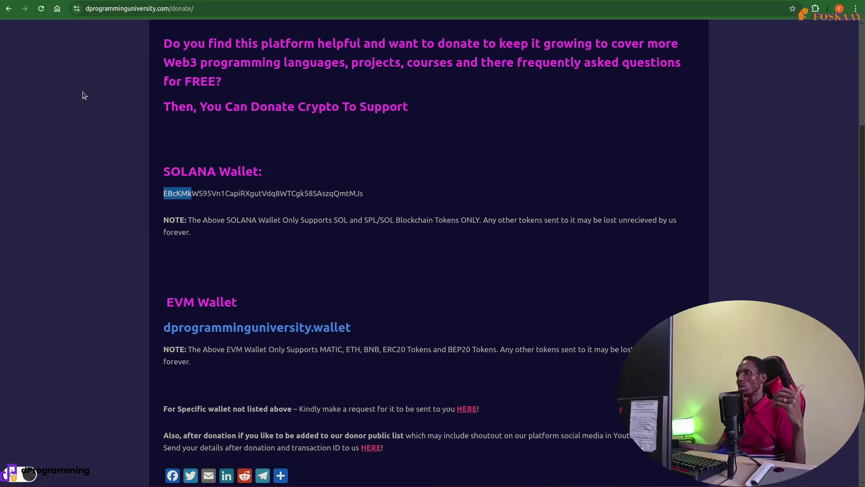
click(193, 195)
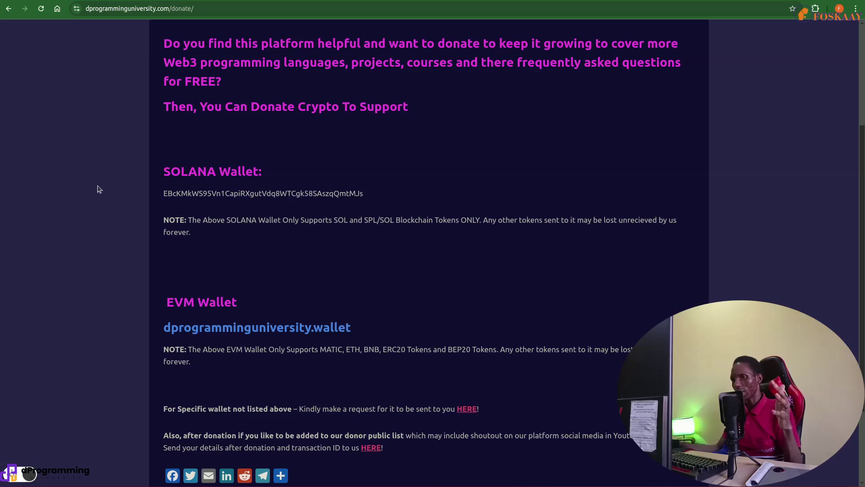
Step: Revisit the Miro board and terminal, then switch to the Solana Cookbook vanity address guide
key(ctrl+Tab)
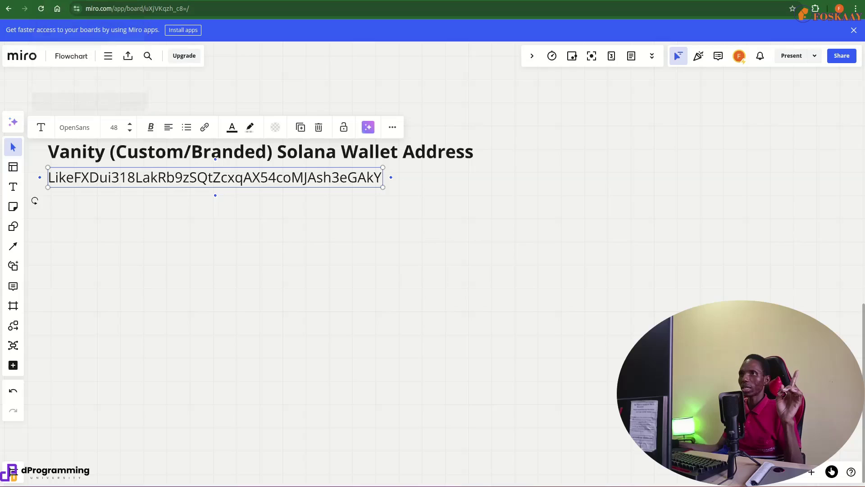
click(128, 208)
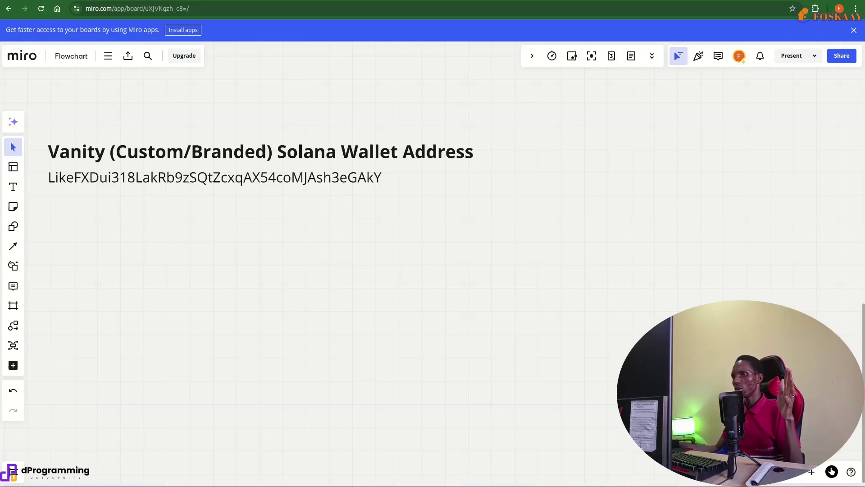
key(alt+Tab)
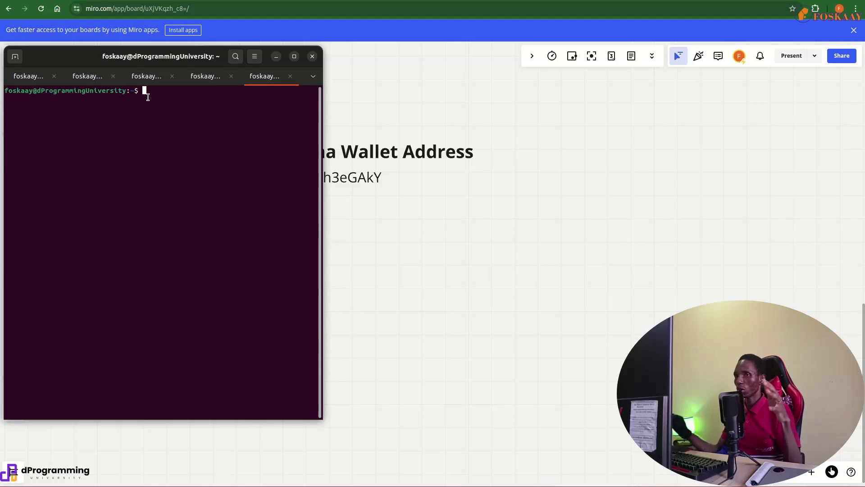
click(384, 94)
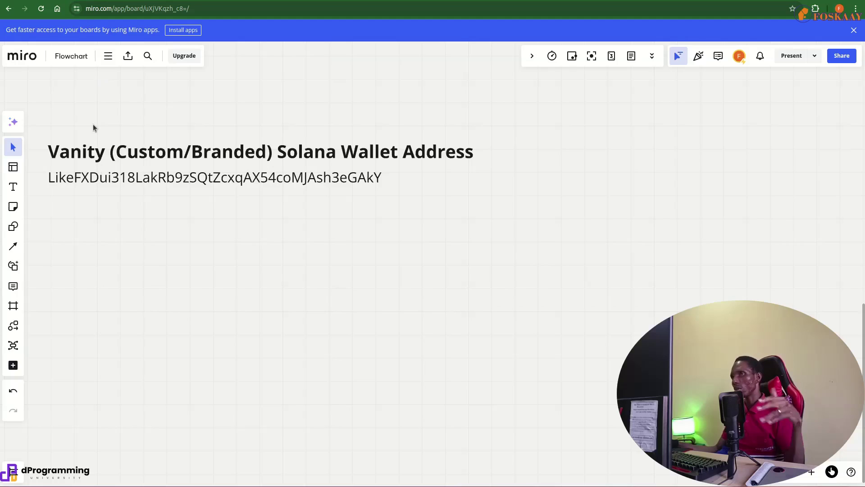
key(ctrl+Tab)
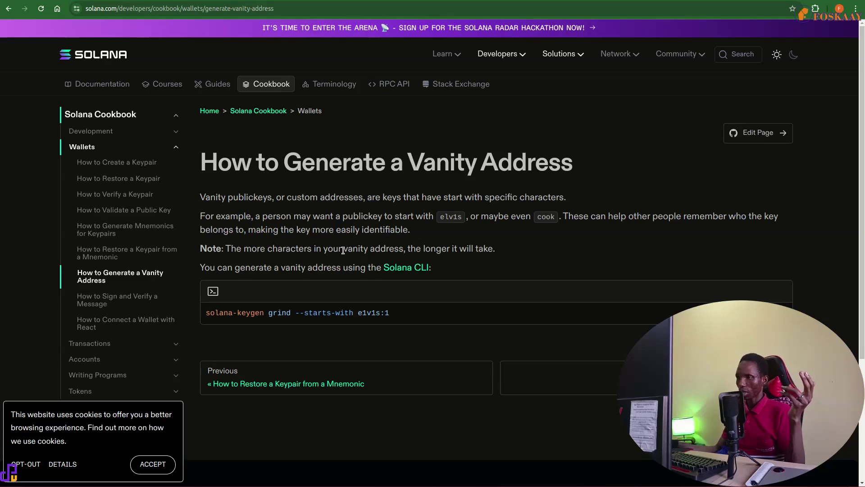
scroll(343, 251, down, 1)
scroll(275, 247, up, 1)
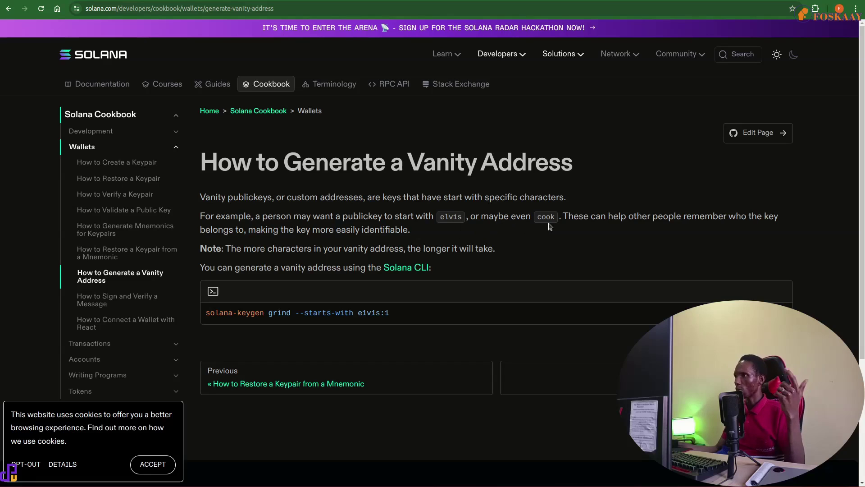
Step: Switch from the Cookbook page back to the Miro board with the example address
key(ctrl+Tab)
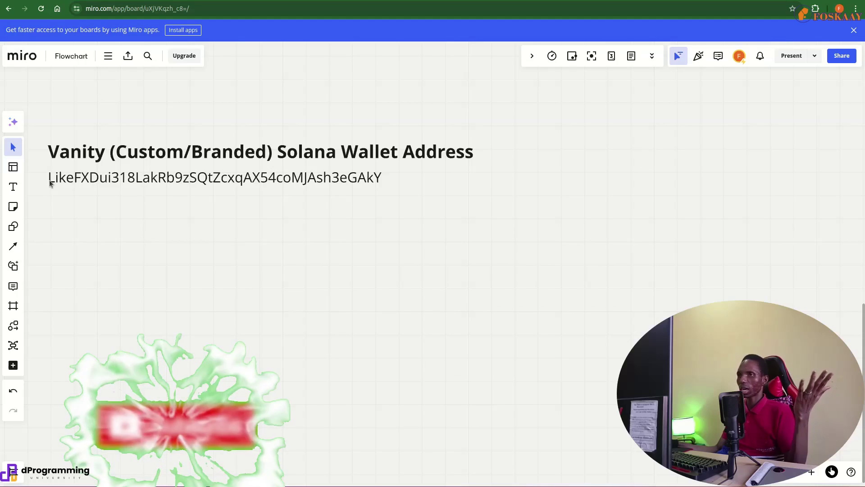
Step: Highlight 'Like' at the start of the example address, then return to the Cookbook guide
double_click(50, 180)
key(ctrl+a)
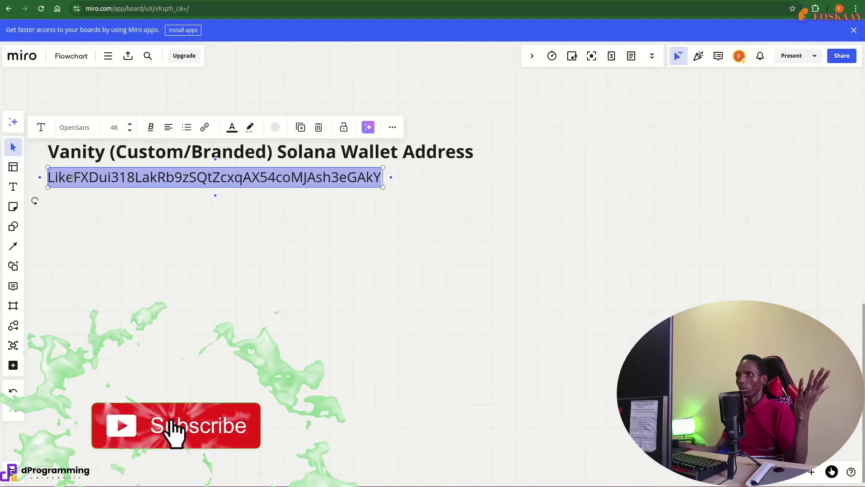
drag(72, 177, 48, 177)
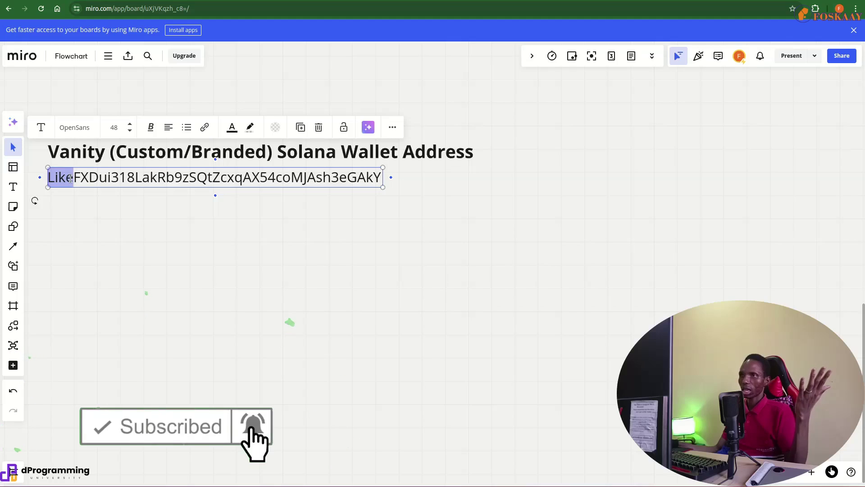
click(71, 177)
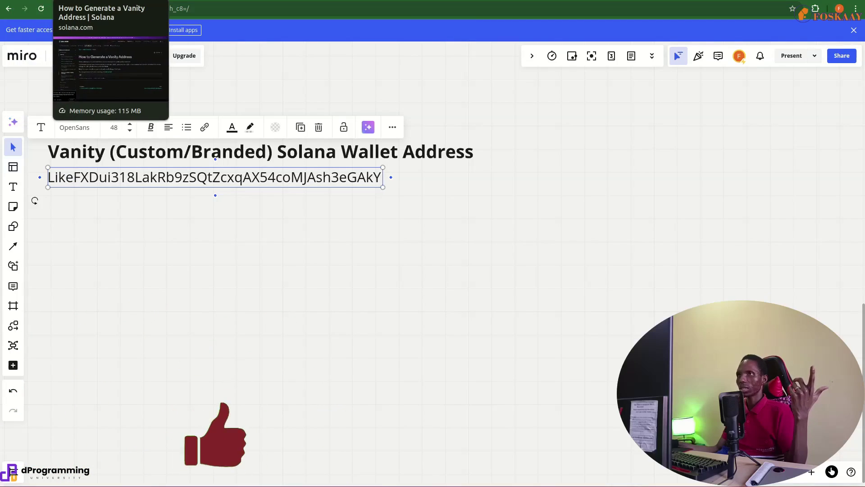
click(88, 9)
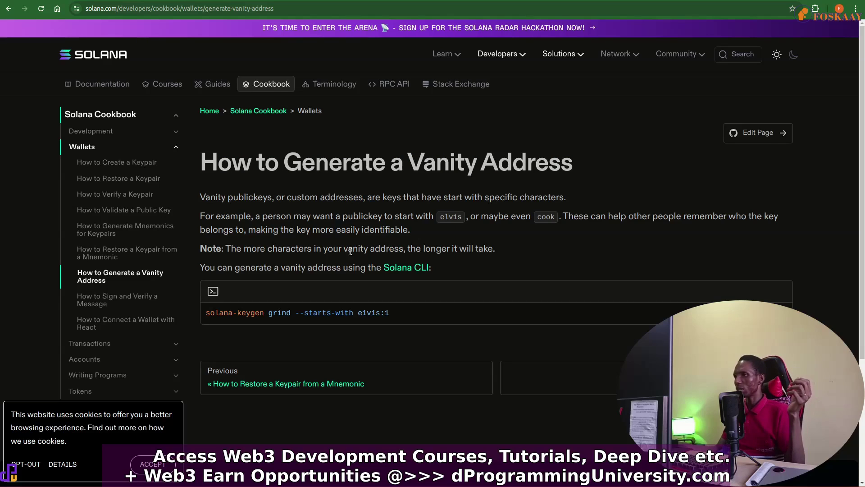
drag(344, 249, 418, 245)
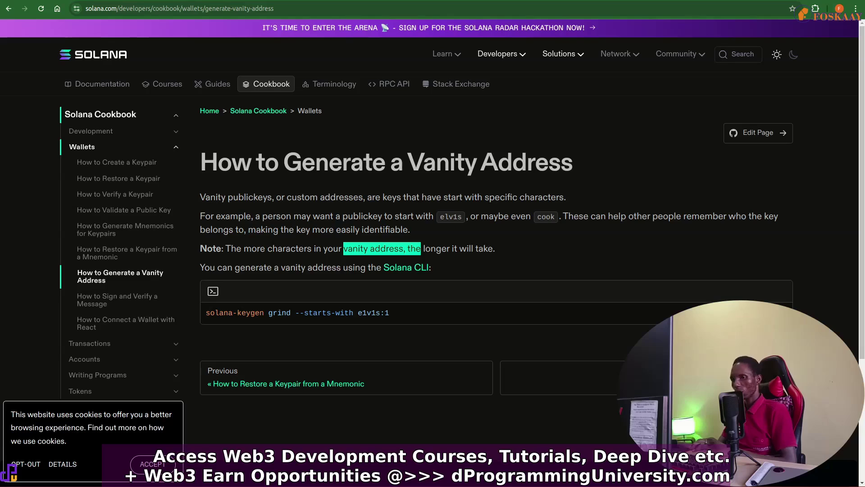
Step: Run solana --version after correcting the mistyped flag, and highlight the 1.18.18 result
key(alt+Tab)
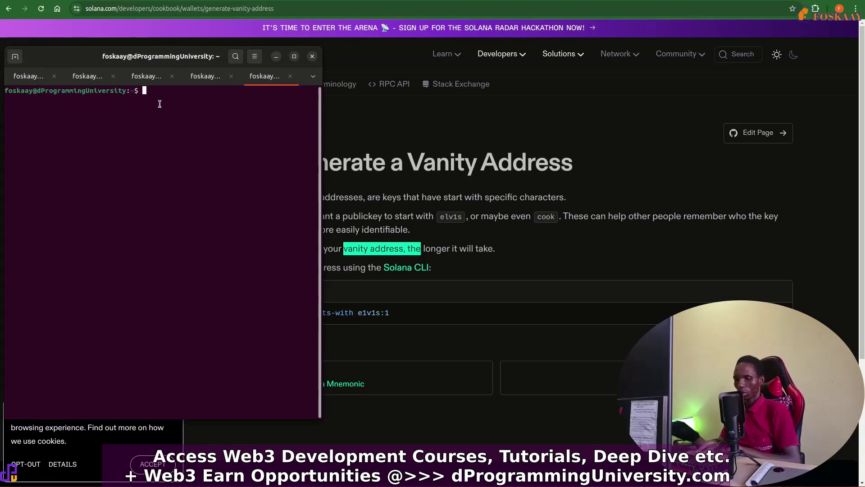
text(sola)
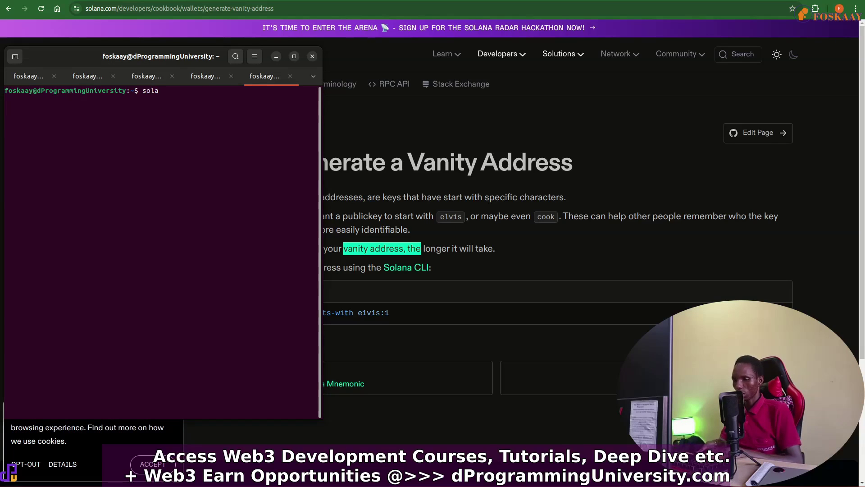
text(na -vers)
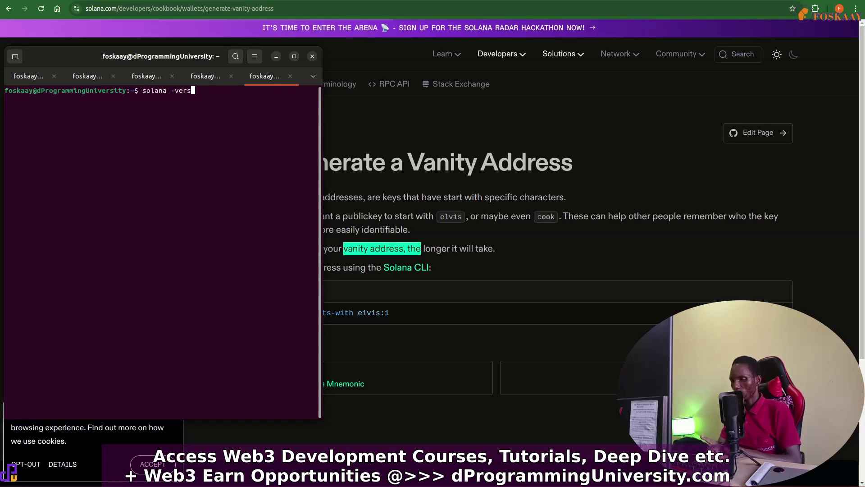
text(ion)
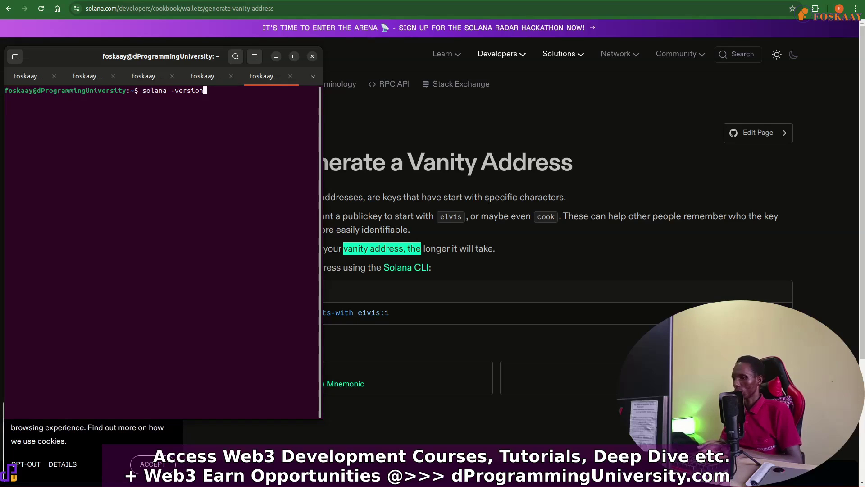
key(Return)
key(Up)
key(Left)
key(Left)
key(Left)
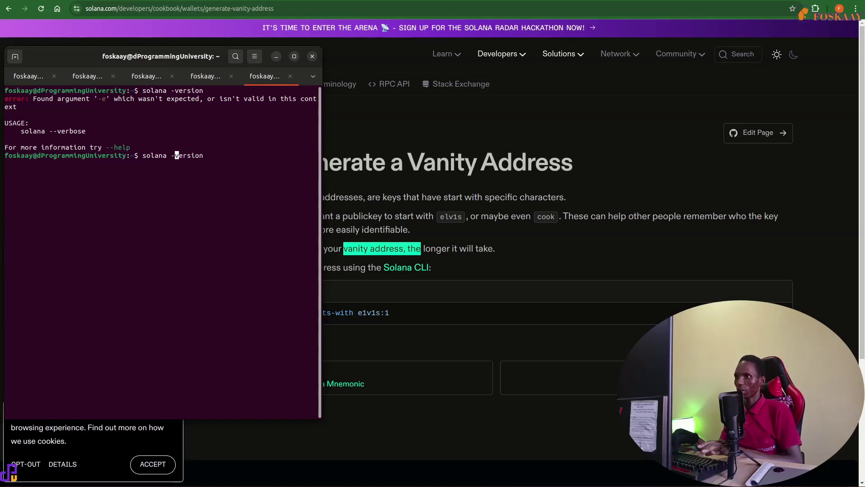
text(-)
key(Return)
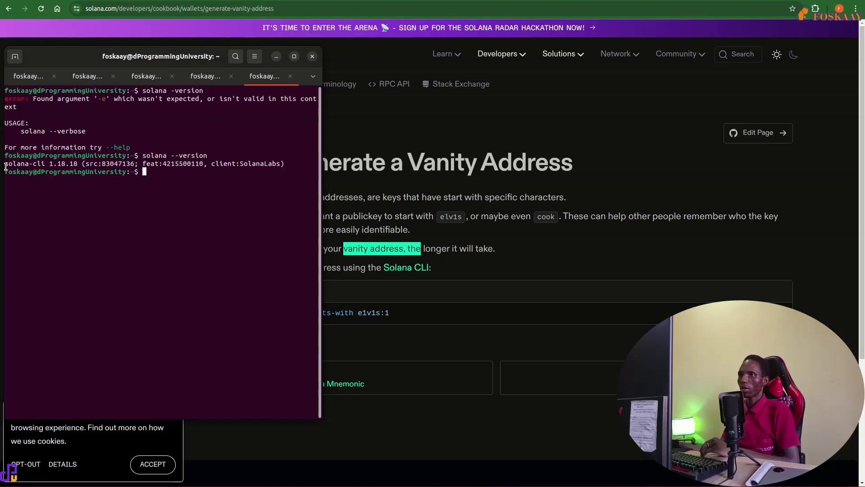
drag(4, 164, 289, 164)
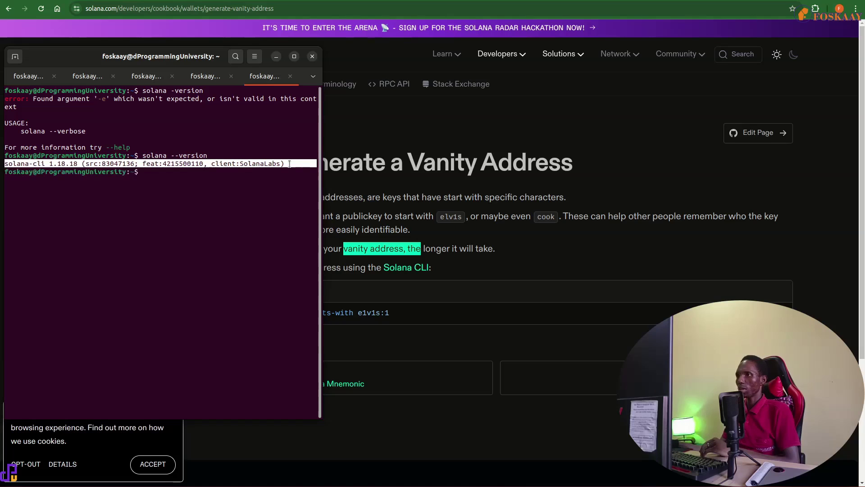
click(143, 171)
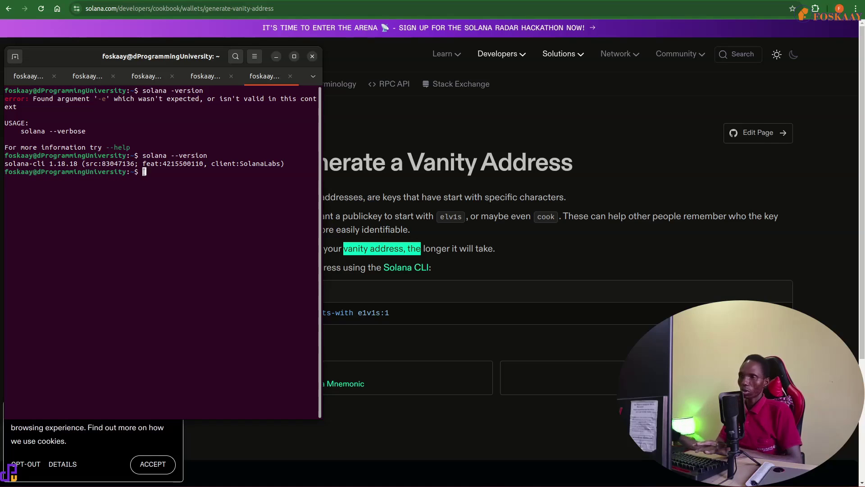
Step: Paste the Cookbook grind command at the prompt, trimmed to just the e1v1s prefix
right_click(144, 172)
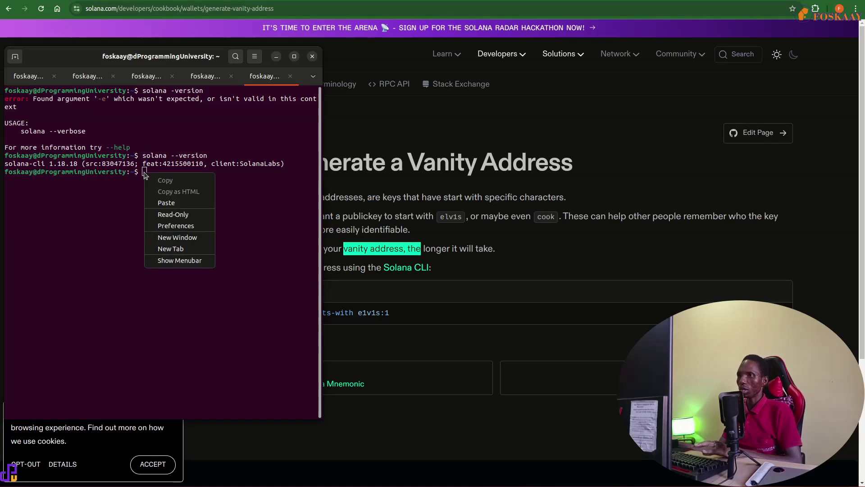
click(164, 204)
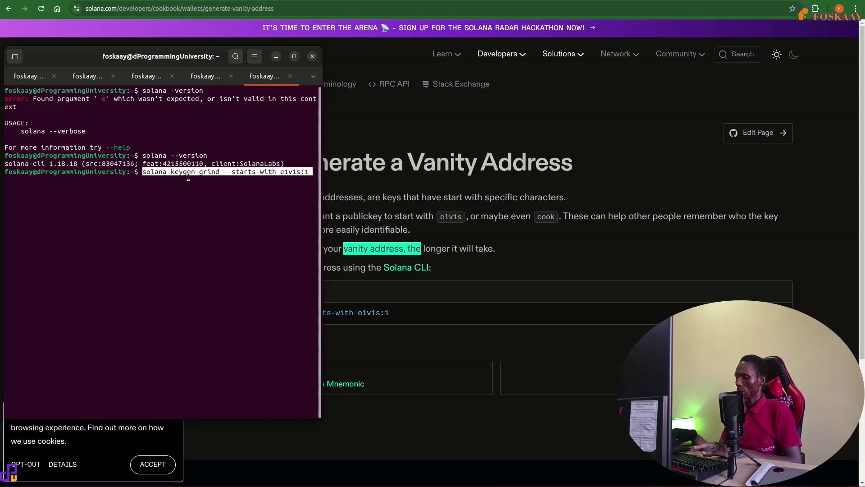
key(Right)
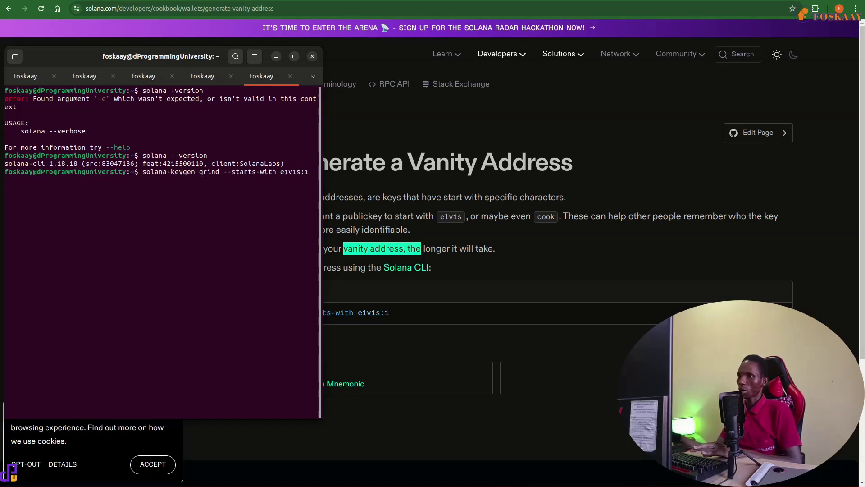
triple_click(217, 173)
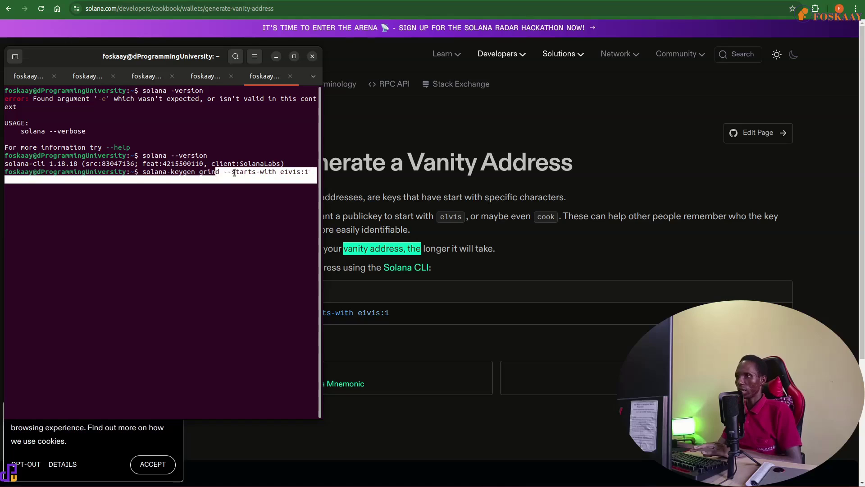
click(234, 172)
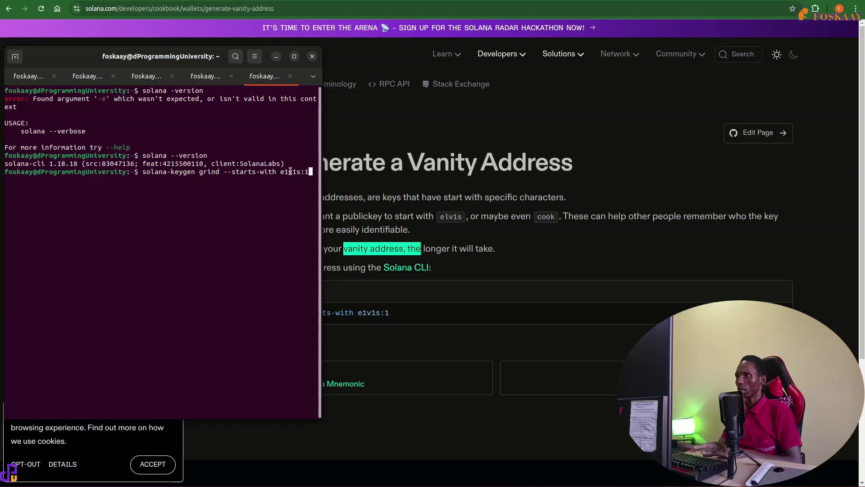
drag(279, 172, 296, 172)
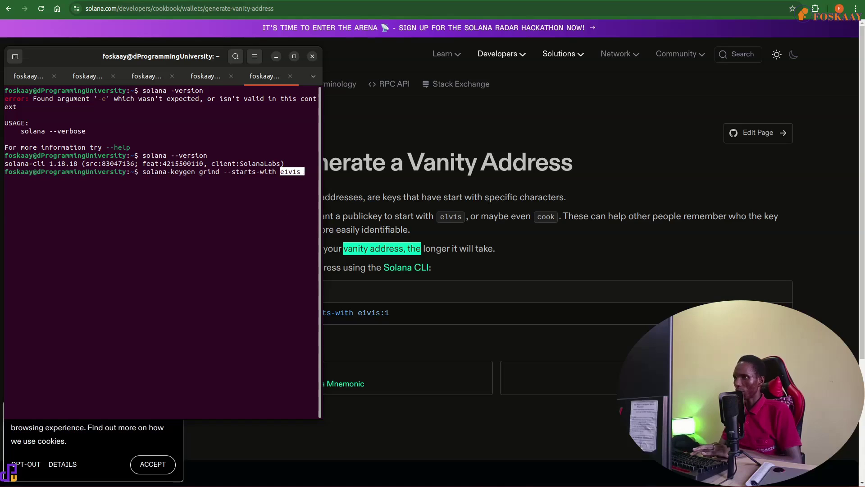
Step: Run the prefix-only grind and highlight COUNT in the PREFIX:COUNT error
key(Return)
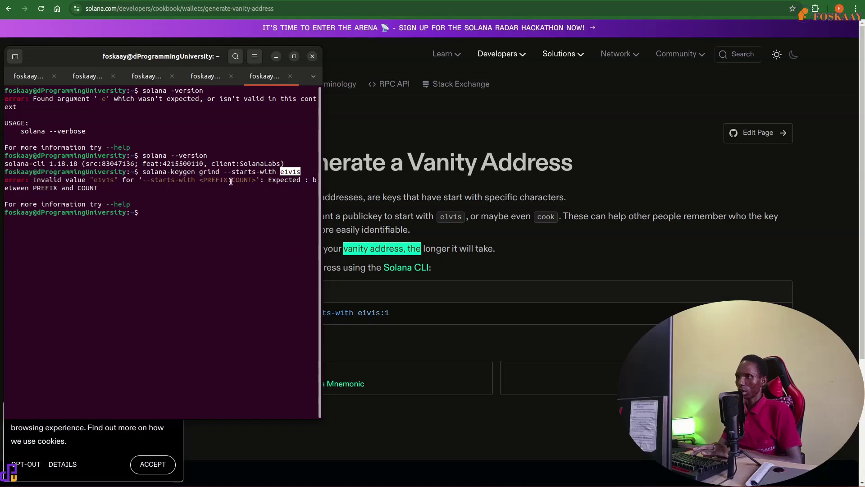
drag(231, 181, 245, 180)
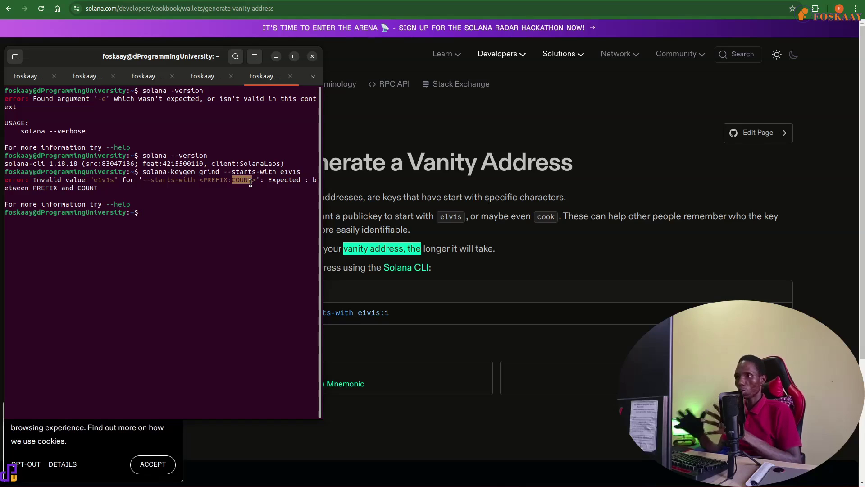
drag(279, 171, 300, 171)
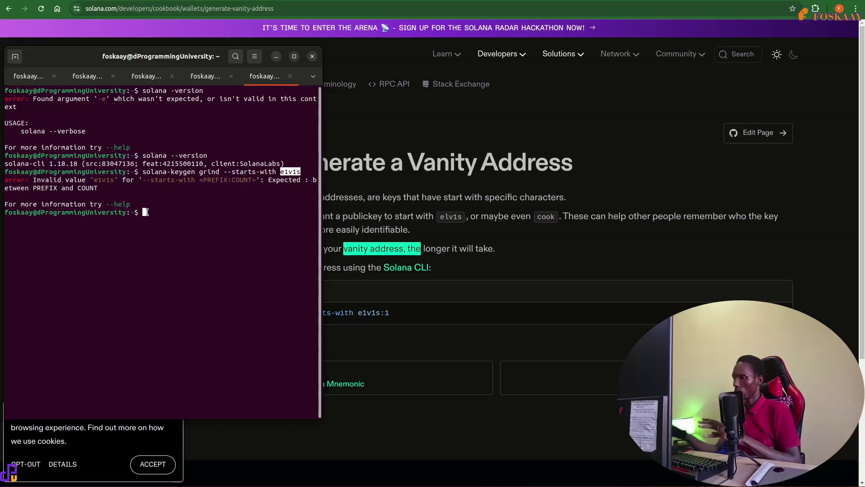
Step: Recall the grind command, change the prefix to e1v1s:1, and move the terminal right
key(Up)
key(Up)
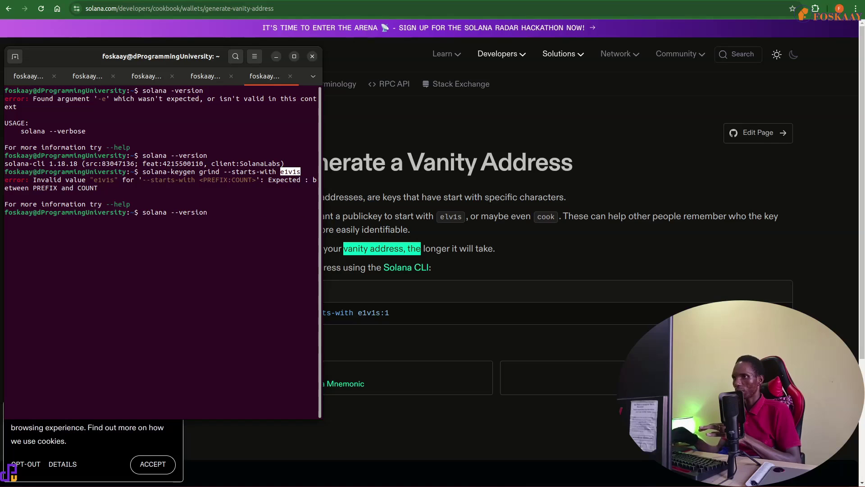
key(Down)
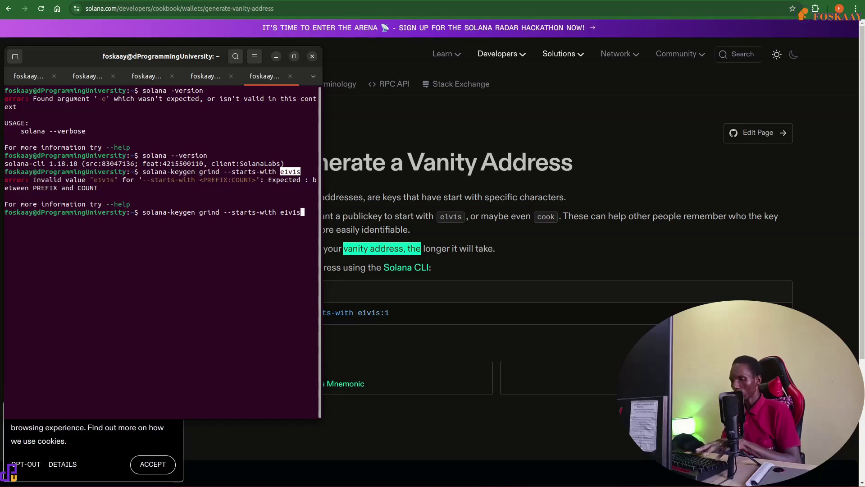
text(:1)
key(Left)
key(Left)
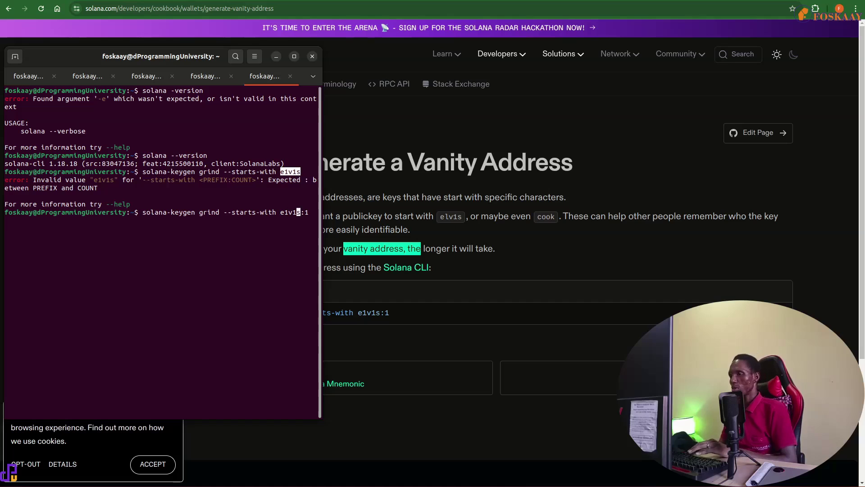
key(Right)
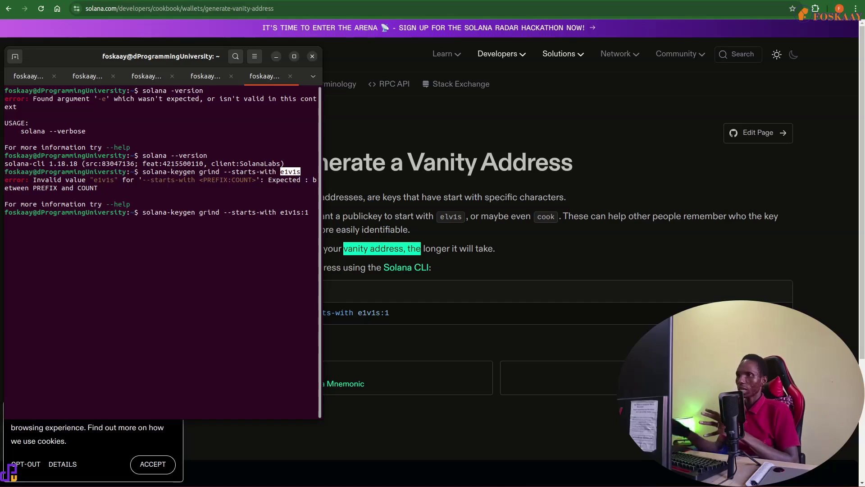
mouse_move(154, 57)
mouse_down()
mouse_move(586, 105)
mouse_move(276, 74)
mouse_move(165, 75)
mouse_up()
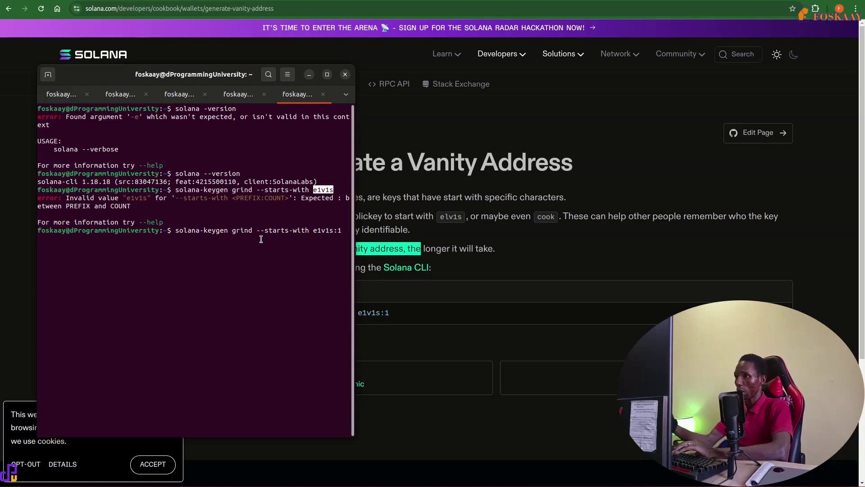
Step: Run the e1v1s:1 grind until about 4,000,000 keypairs are checked unmatched, then interrupt it
key(Return)
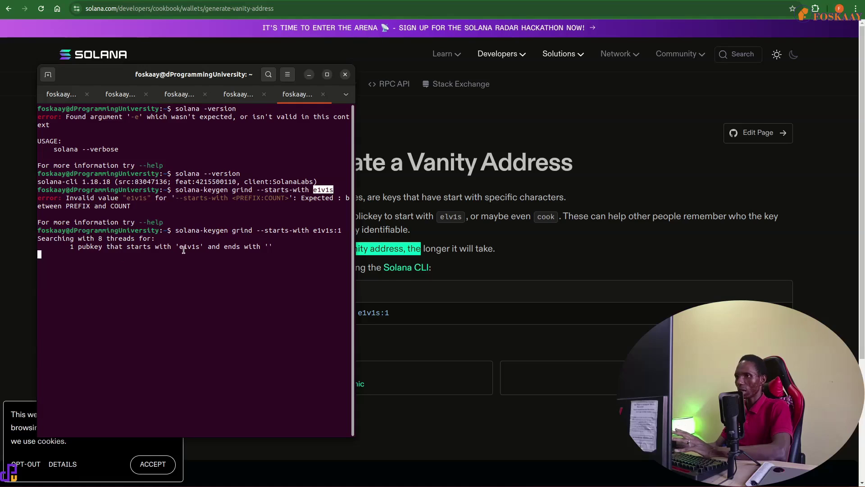
drag(190, 247, 202, 247)
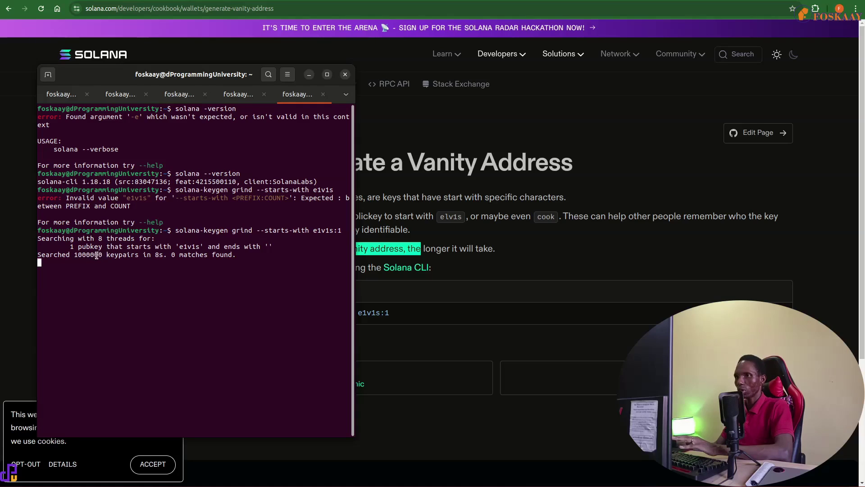
triple_click(84, 257)
click(144, 258)
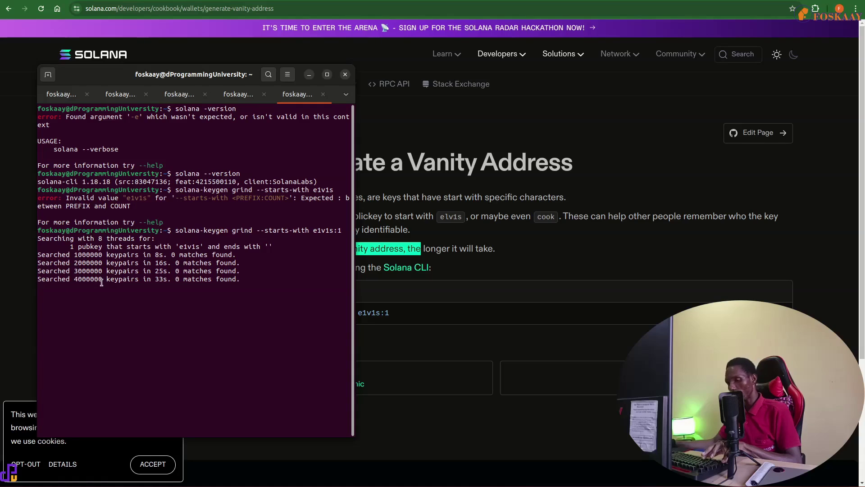
key(ctrl+c)
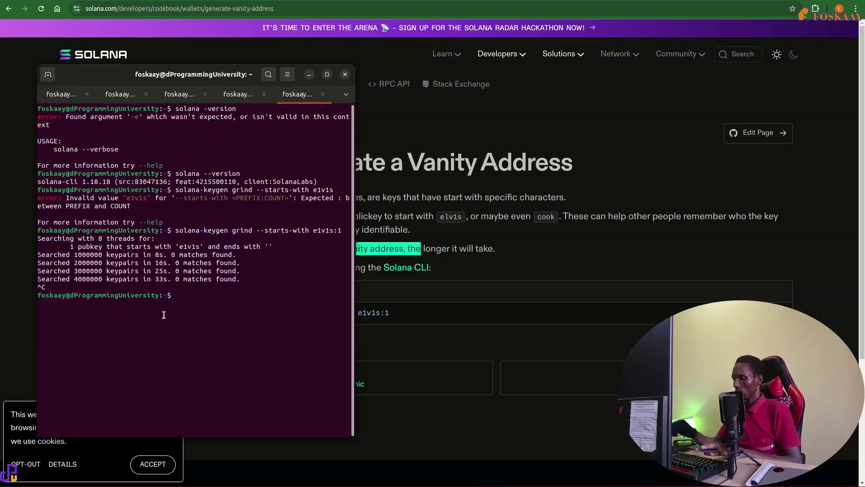
Step: Swap the prefix to like, hit the invalid 'l' character error, and recall that command
key(Up)
key(BackSpace)
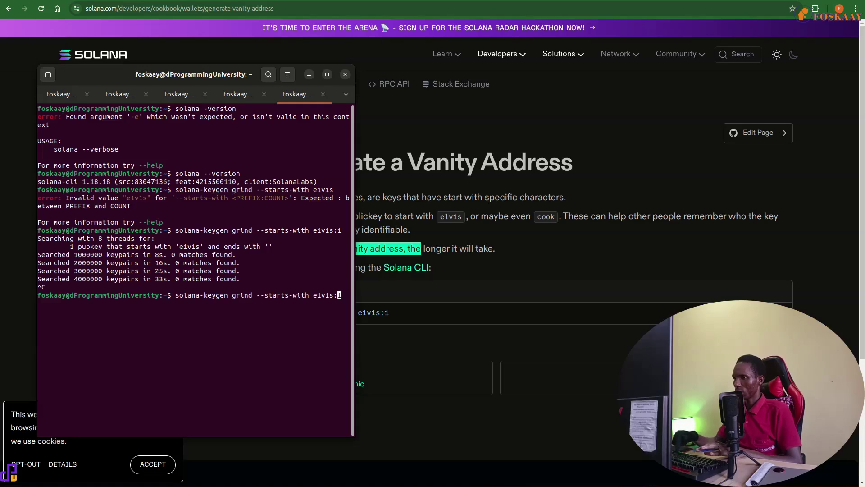
key(BackSpace)
key(BackSpace)
key(BackSpace)
key(BackSpace)
key(BackSpace)
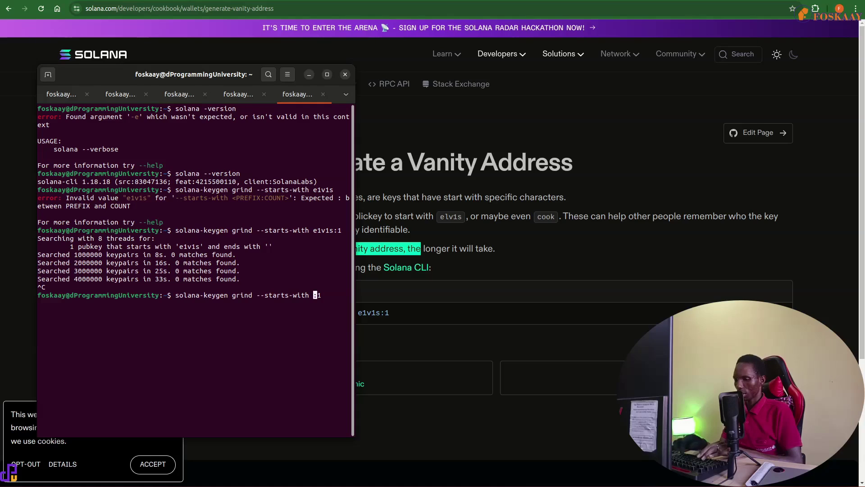
text(like)
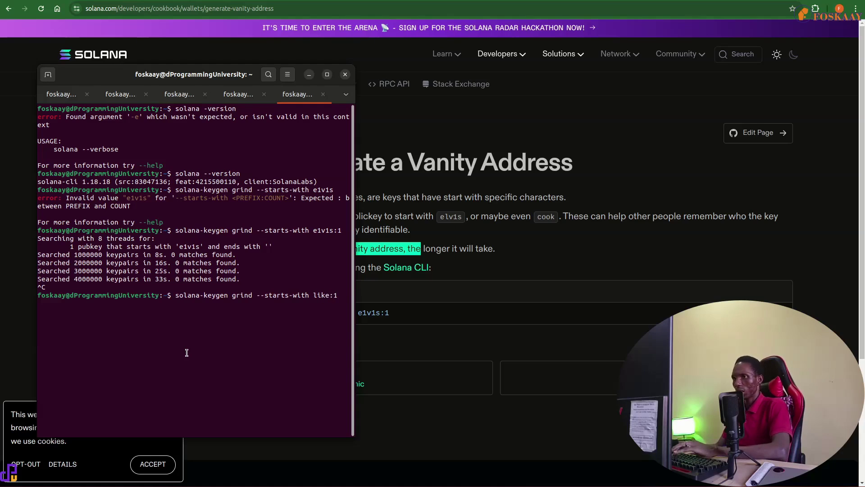
key(Return)
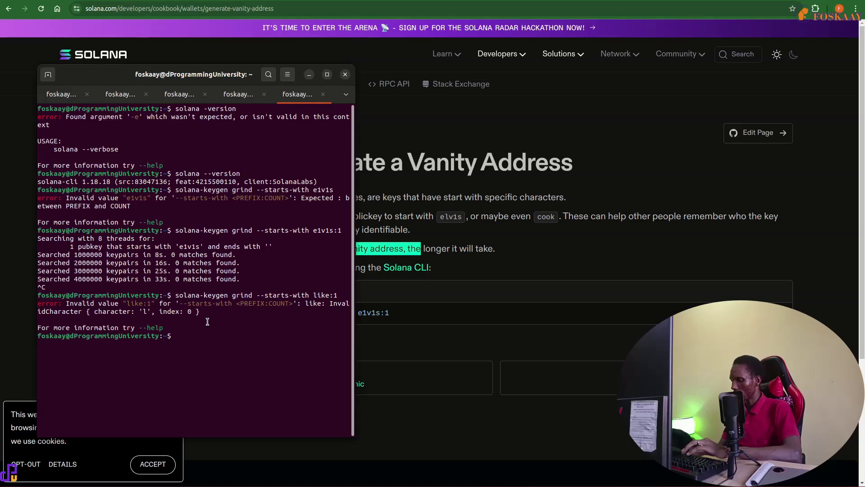
key(Up)
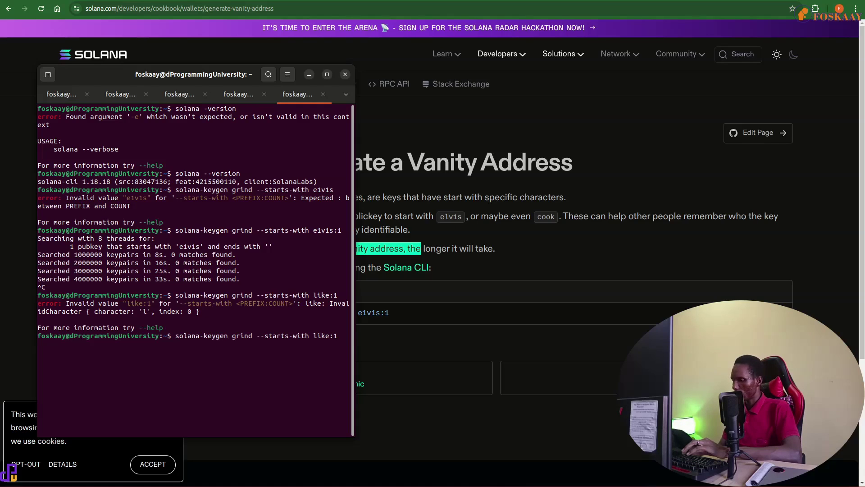
key(Left)
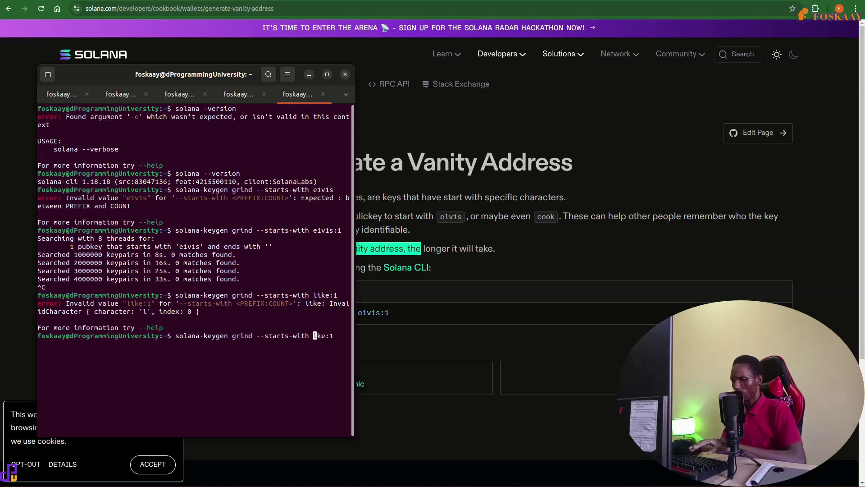
Step: Run the grind search with prefix Like and highlight the invalid 'l' in the error output
key(Left)
key(Left)
key(Left)
key(Return)
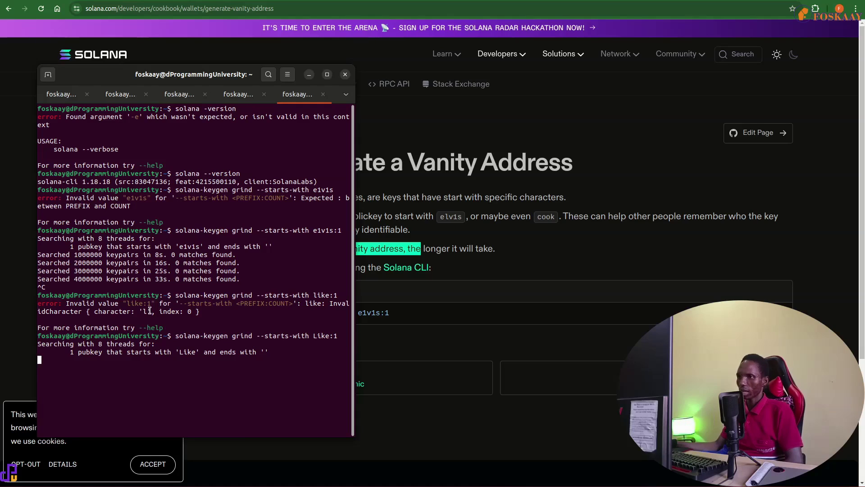
drag(149, 312, 139, 311)
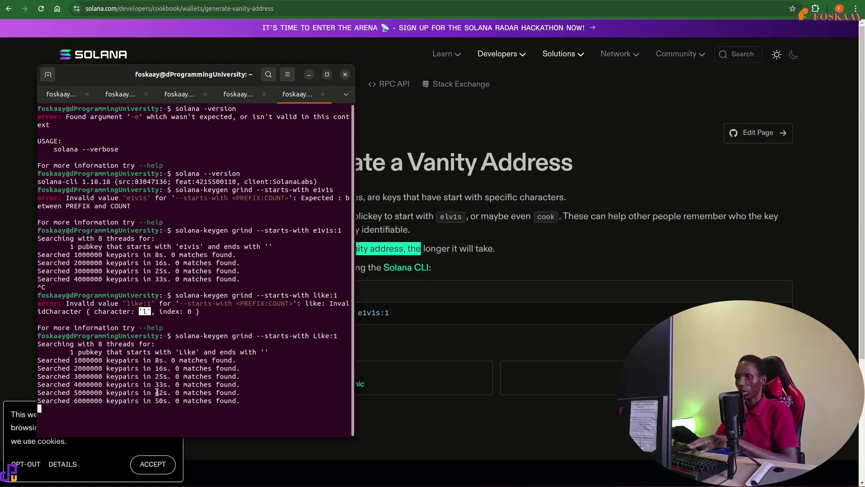
Step: Stop the Like search, run a grind for prefix Lik3:1, then stop it after 6,000,000 keypairs
key(ctrl+c)
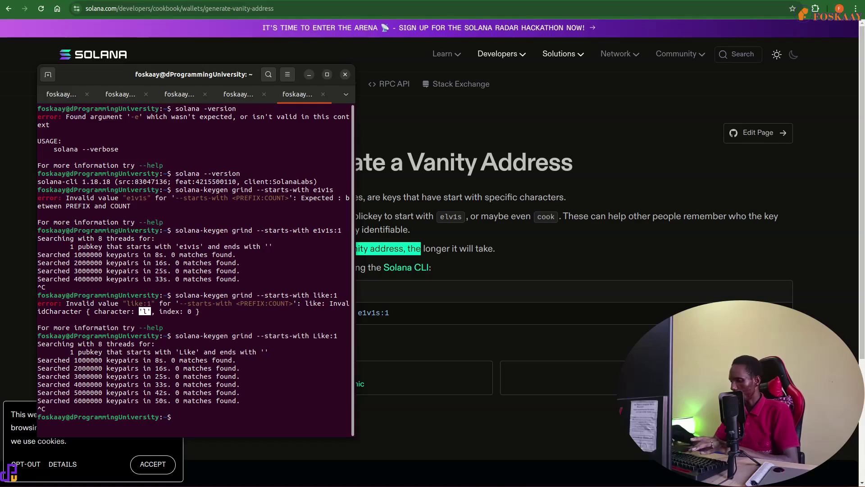
key(Up)
key(Left)
key(Left)
key(BackSpace)
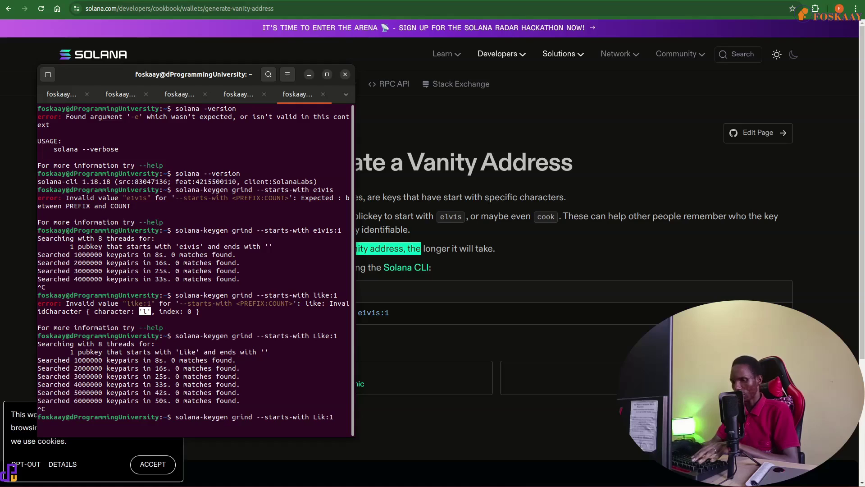
text(3)
key(End)
key(Return)
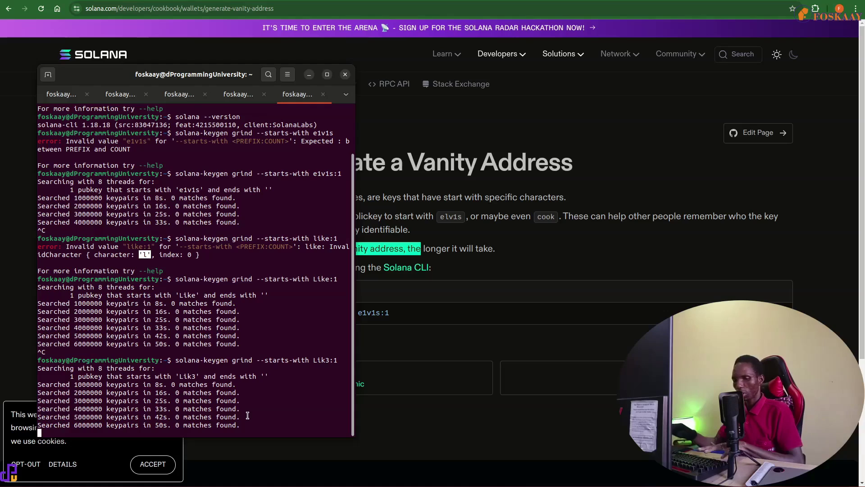
key(ctrl+c)
Step: Edit the recalled Lik3:1 command to prefix Lke:1 and run the grind search
key(Up)
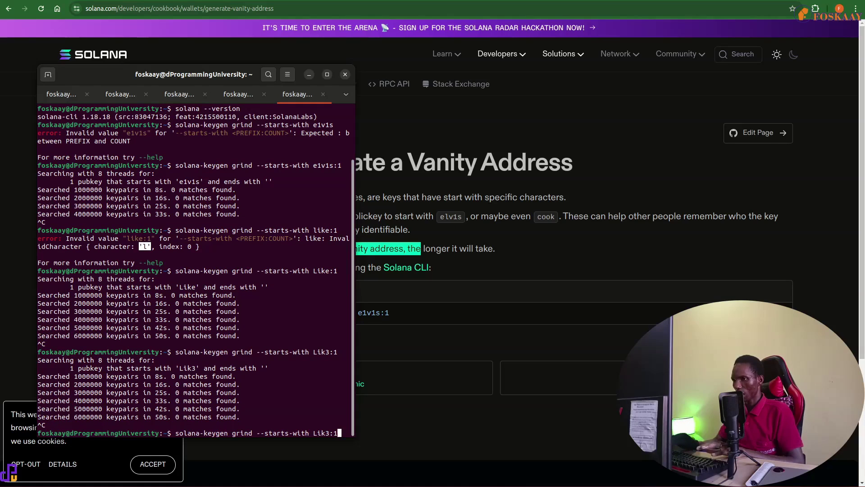
key(Left)
key(Left)
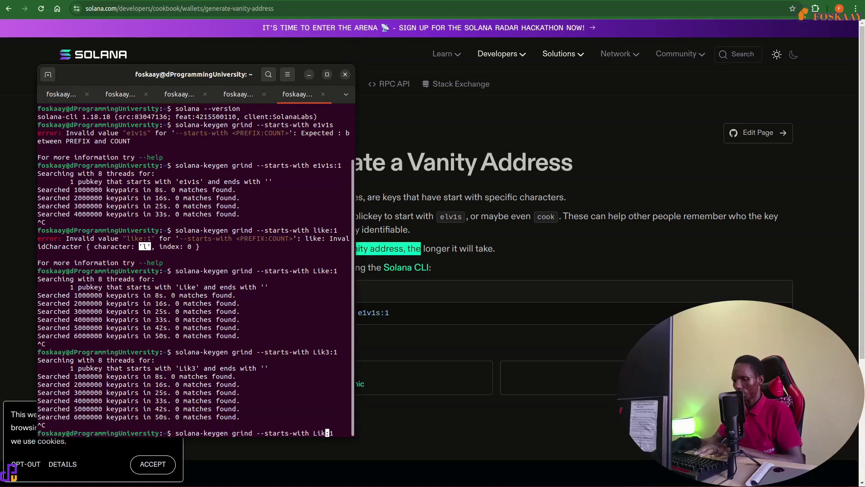
key(BackSpace)
text(e)
key(Left)
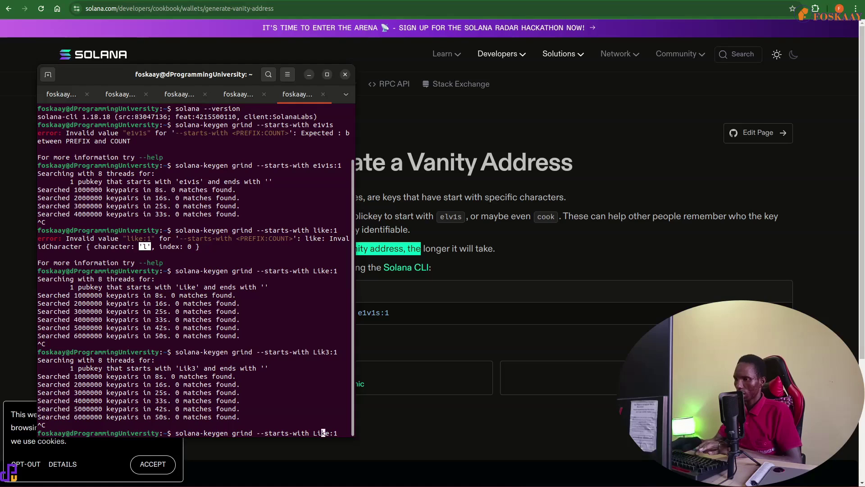
key(BackSpace)
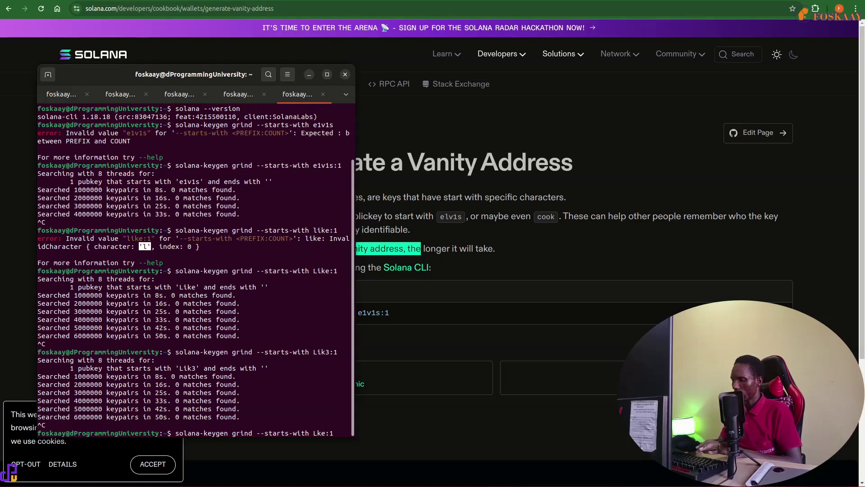
key(Return)
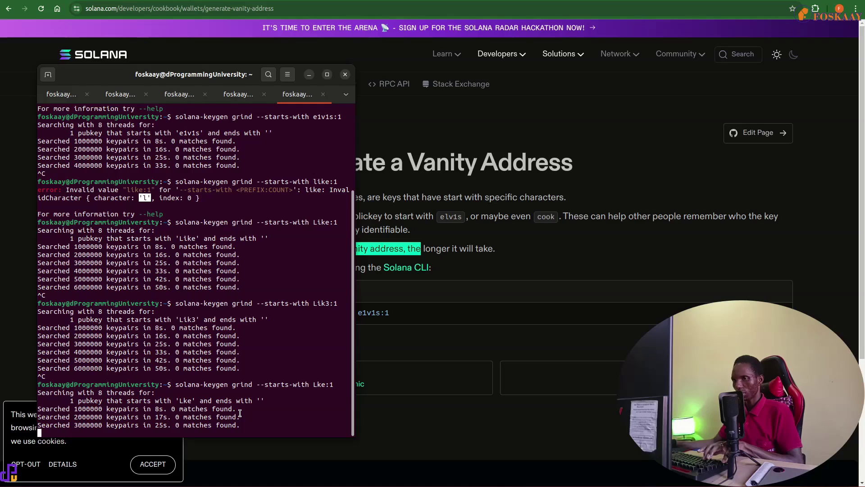
Step: Stop the Lke search and rerun the recalled grind command with prefix L1k3:1
key(ctrl+c)
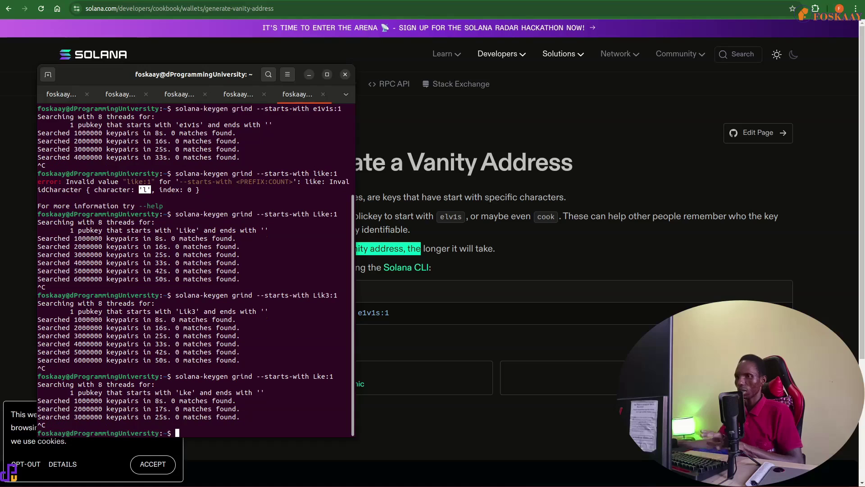
key(Up)
key(Up)
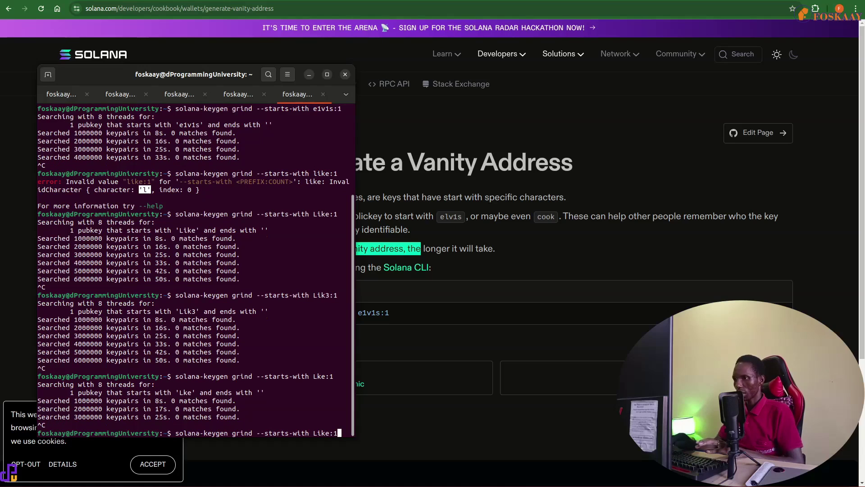
key(Up)
key(Up)
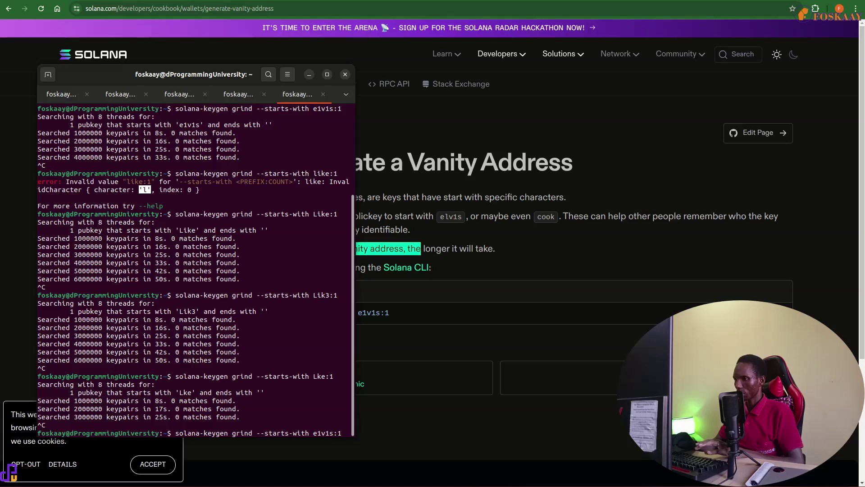
key(Down)
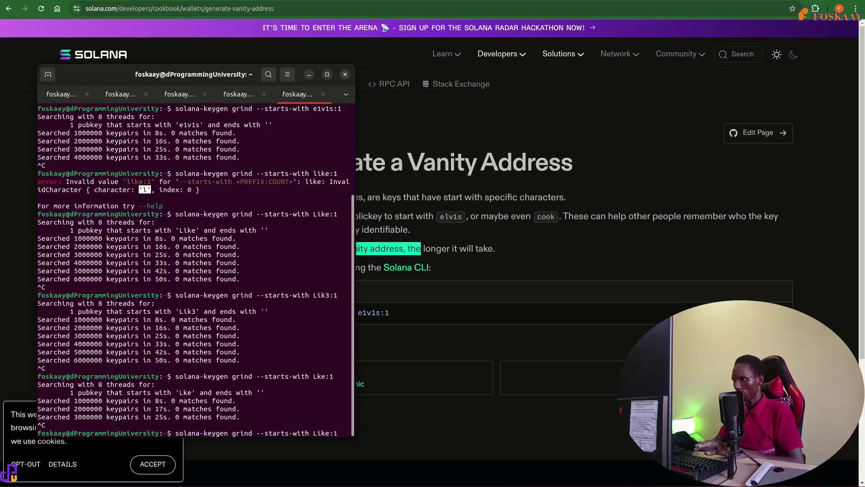
key(Left)
key(Left)
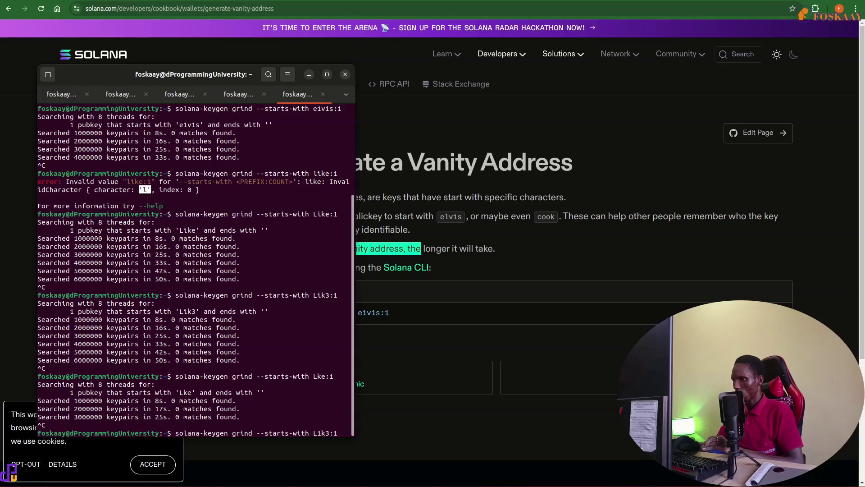
key(BackSpace)
text(1)
key(Return)
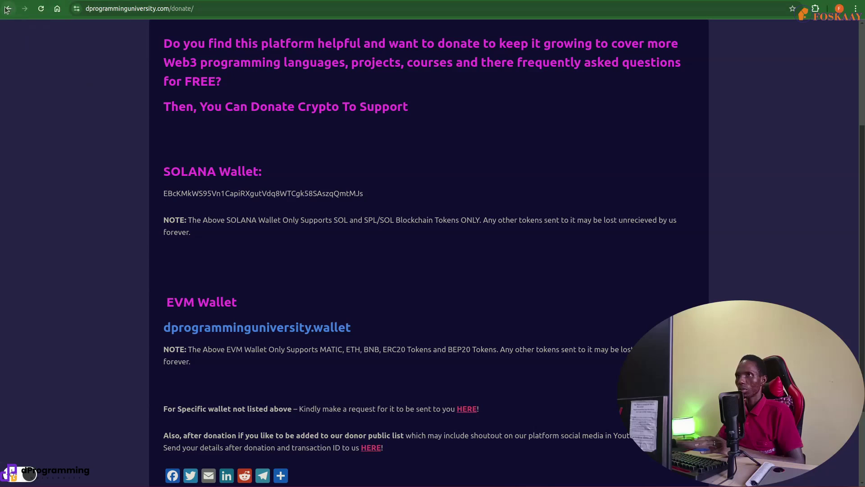
Step: Go back to the dProgramming University home page in Chrome, then return to the terminal
click(8, 9)
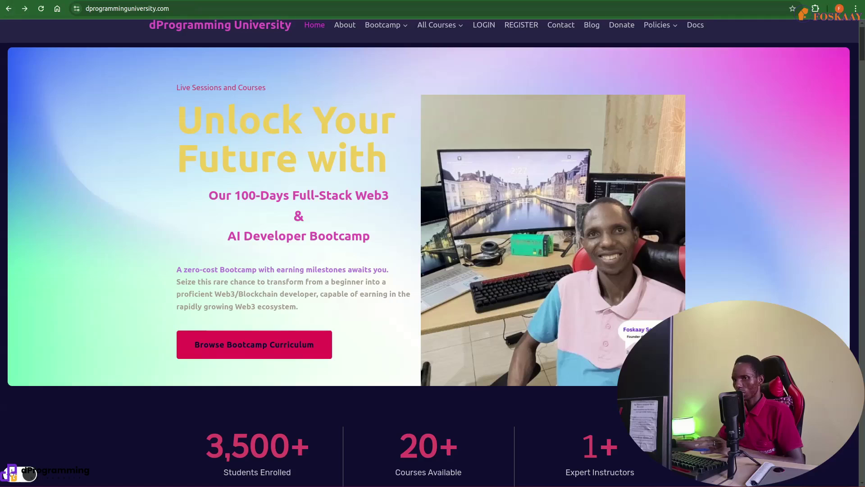
key(alt+Tab)
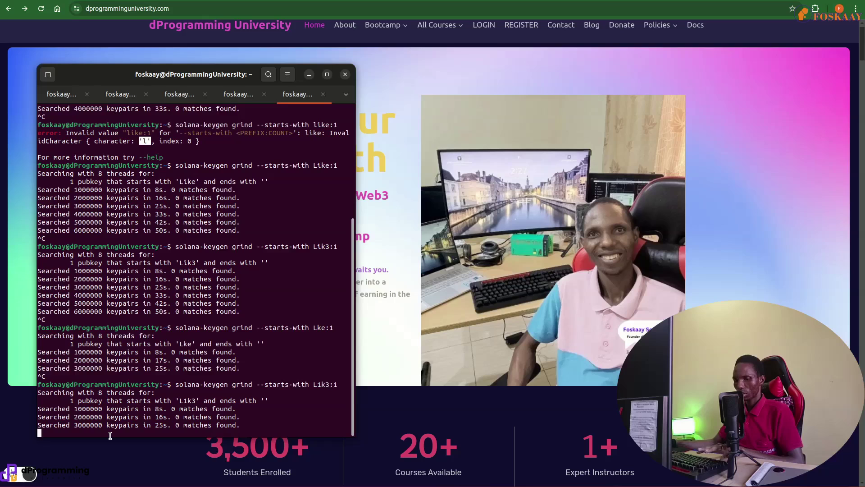
Step: Stop the L1k3 search and run the grind with prefix L13:1
key(ctrl+c)
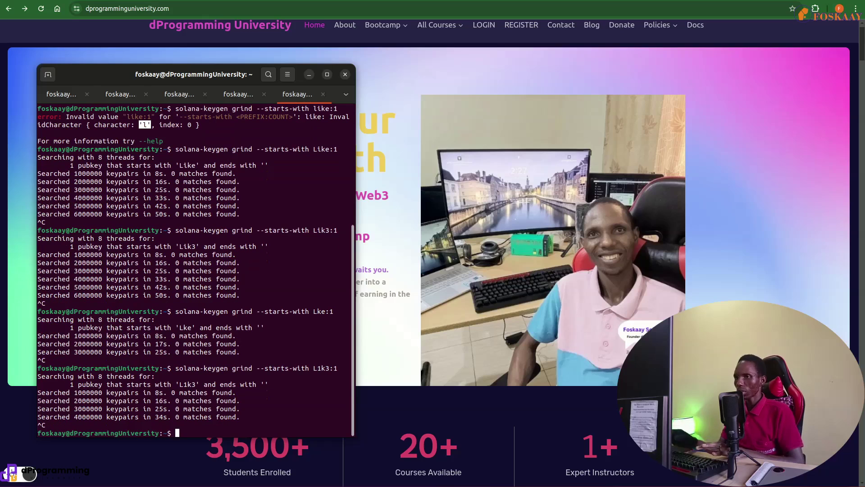
key(Up)
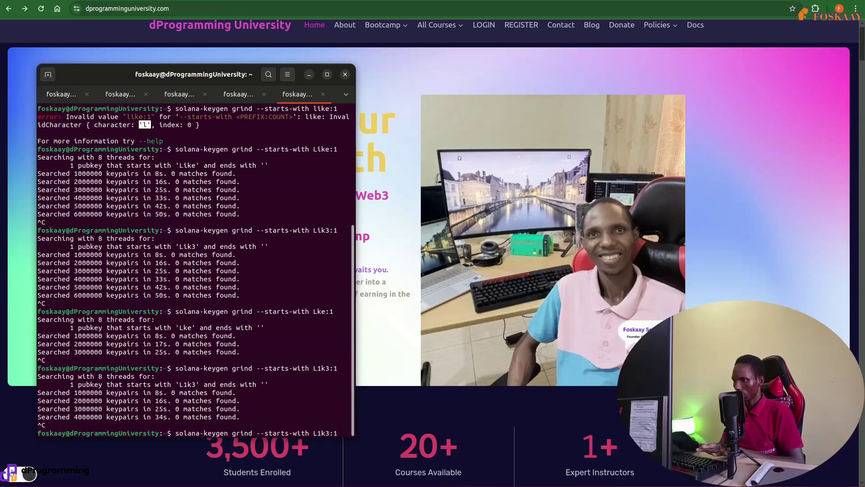
key(Left)
key(Left)
key(Left)
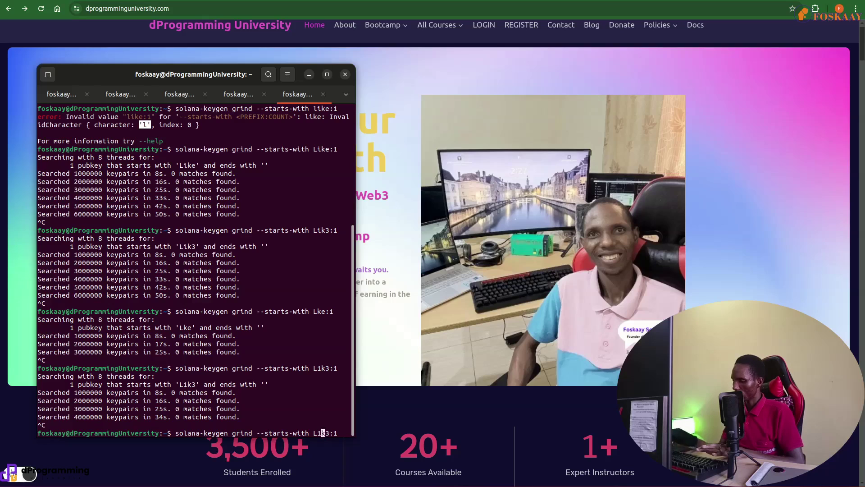
key(Delete)
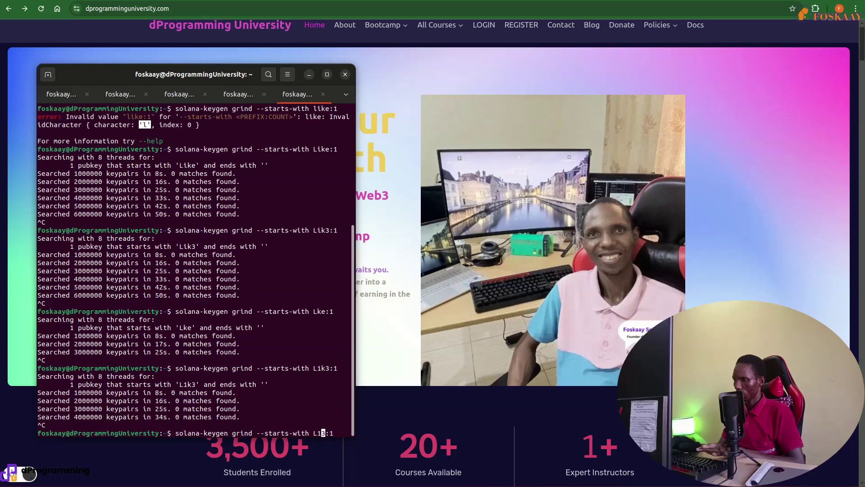
key(Return)
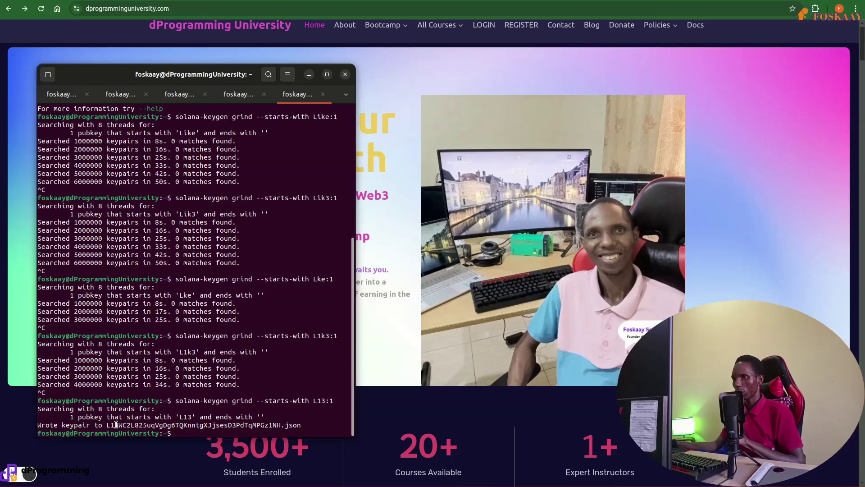
Step: Select the generated keypair file name in the output, then clear the selection
mouse_move(107, 424)
mouse_down()
mouse_move(221, 435)
mouse_move(302, 425)
mouse_move(106, 425)
mouse_up()
click(303, 425)
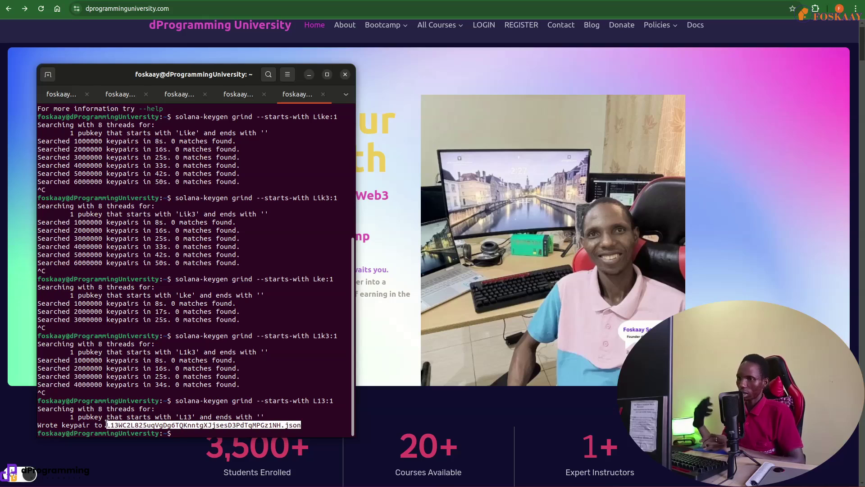
click(178, 433)
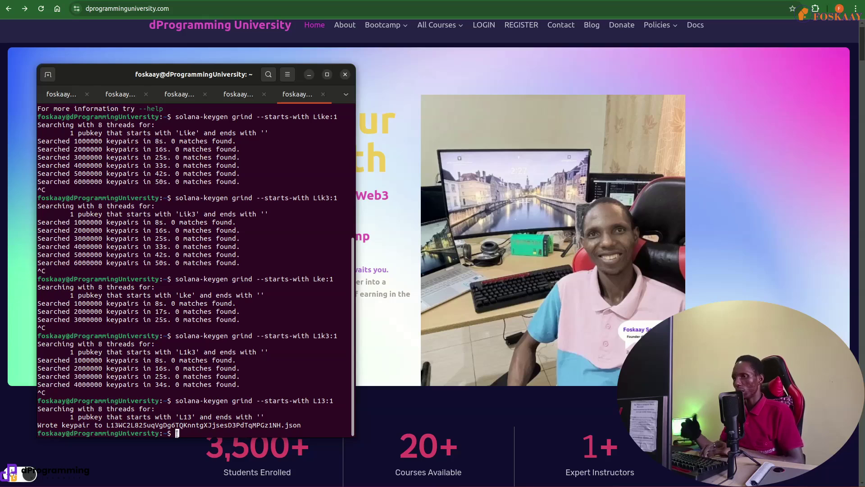
key(alt+Tab)
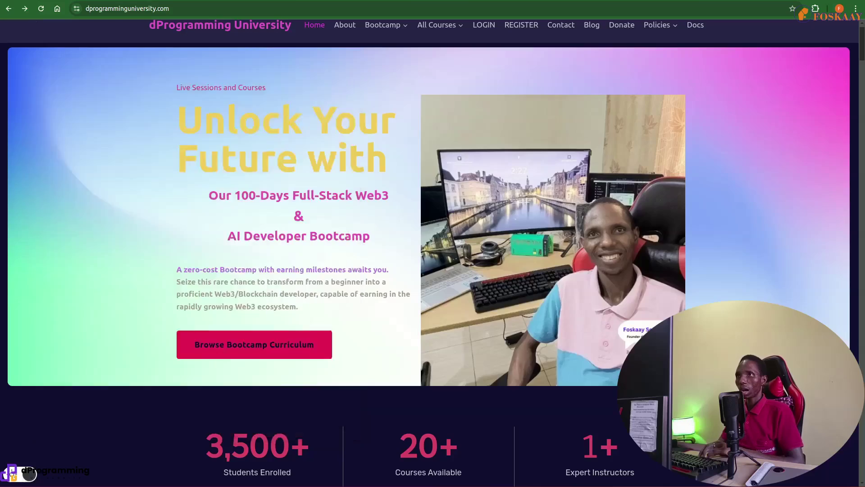
key(ctrl+Tab)
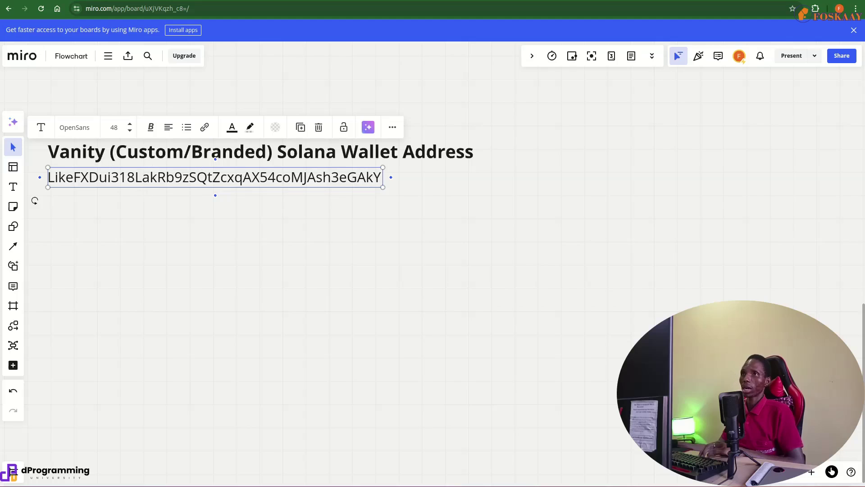
key(ctrl+Tab)
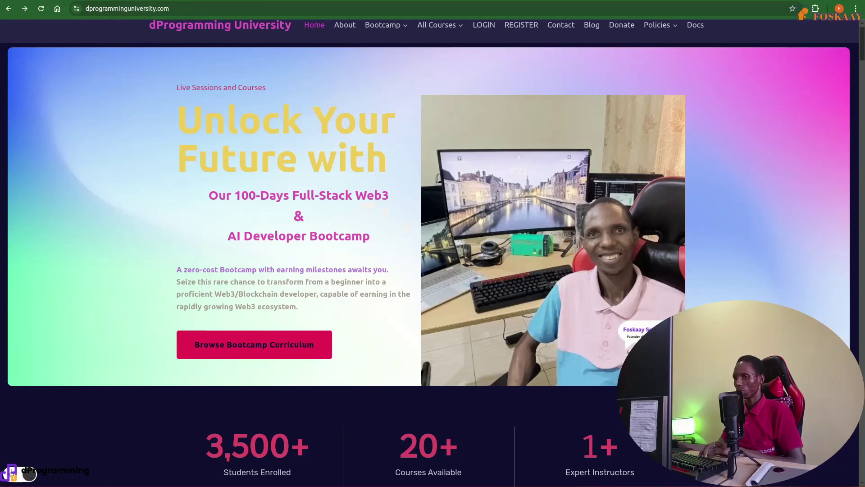
key(alt+Tab)
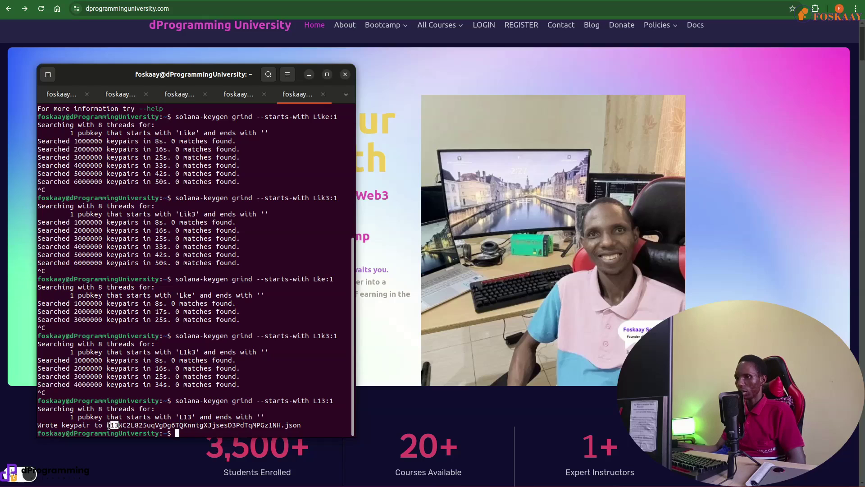
Step: Highlight '13', then the full L13 public key in the 'Wrote keypair to' line
click(108, 425)
drag(111, 425, 120, 425)
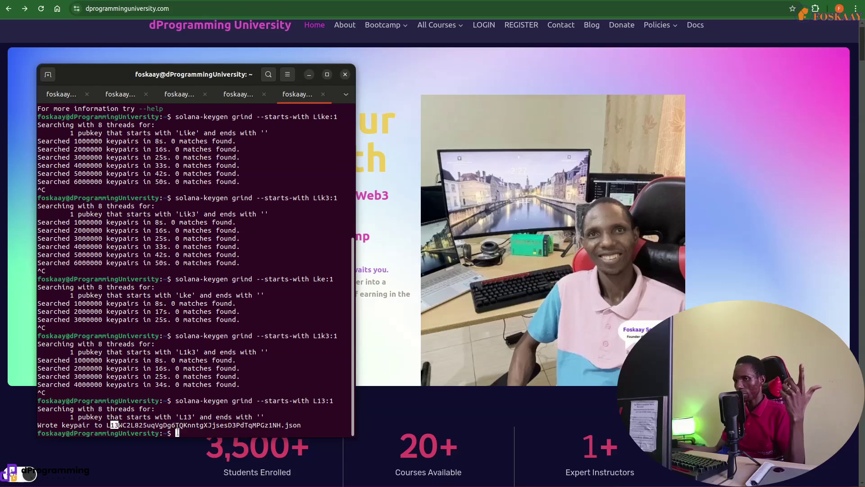
drag(107, 424, 282, 425)
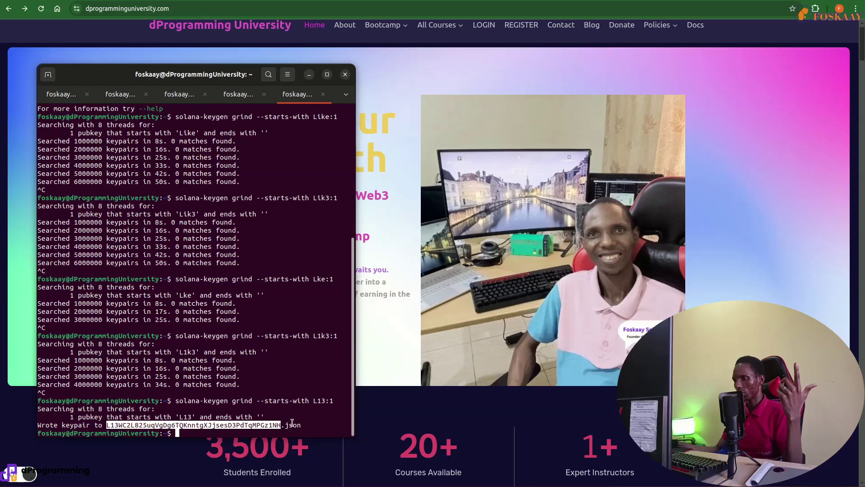